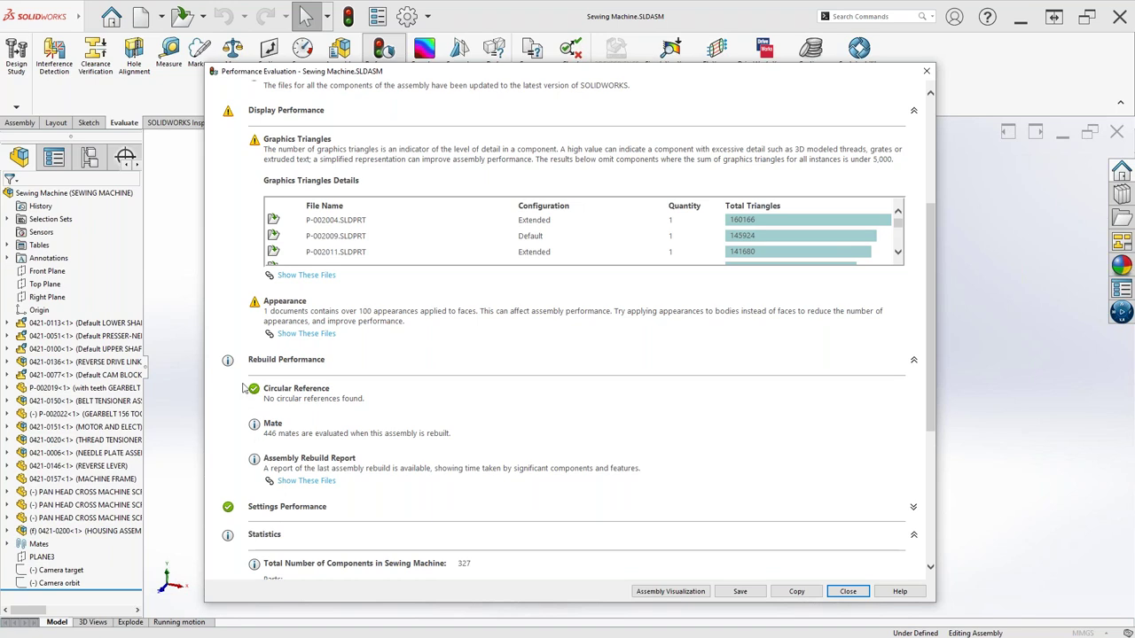
# Collapse the Rebuild Performance section of the report and close the Performance Evaluation
pyautogui.click(914, 362)
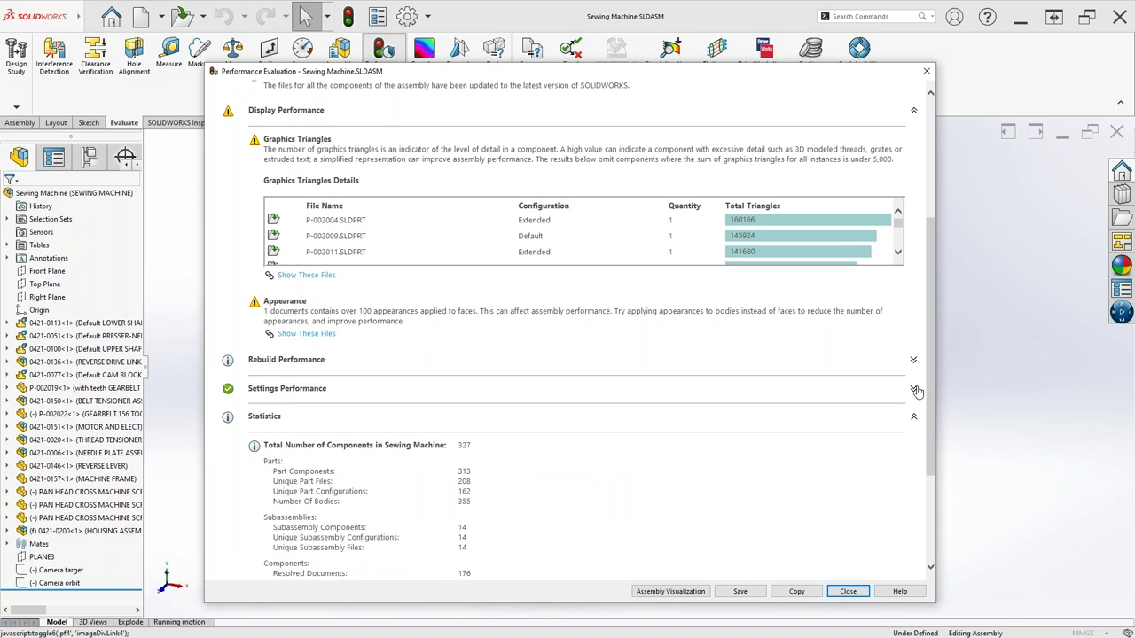
pyautogui.scroll(2, 917, 391)
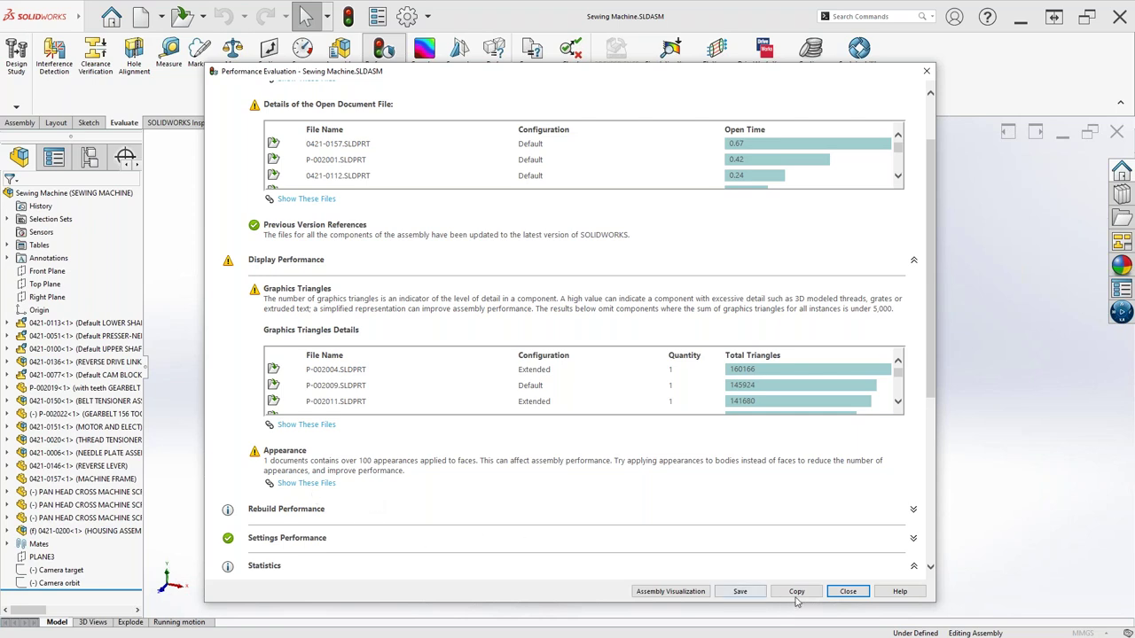
pyautogui.click(837, 594)
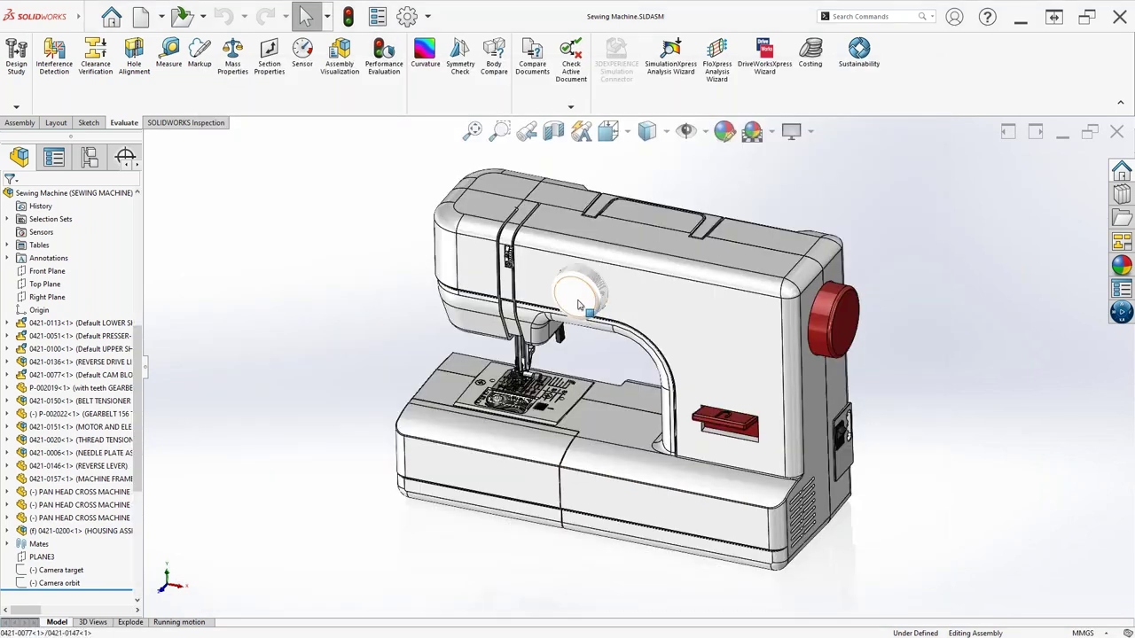
# Open the stitch knob part 0421-0147 from the assembly and display its Image Quality document settings
pyautogui.click(586, 291)
pyautogui.click(614, 264)
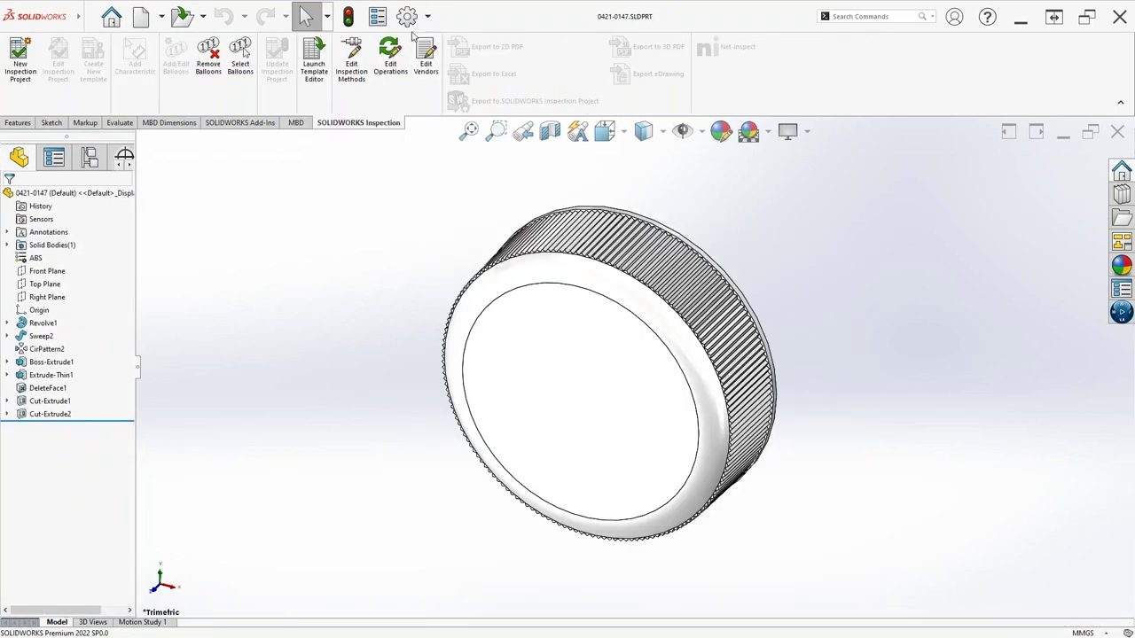
pyautogui.click(408, 20)
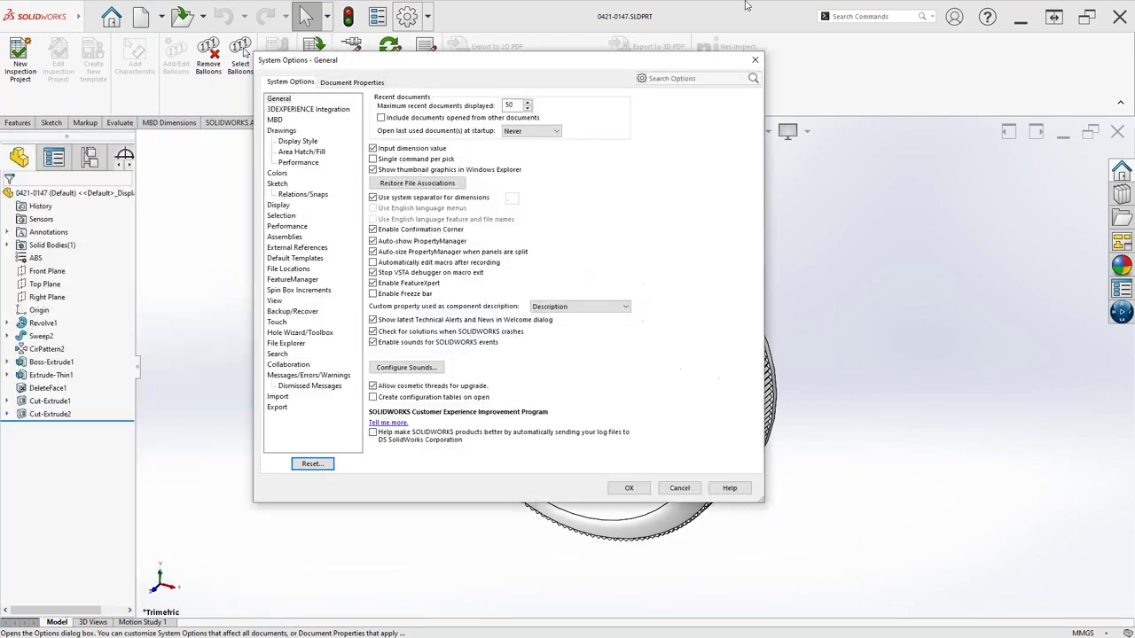
pyautogui.click(603, 174)
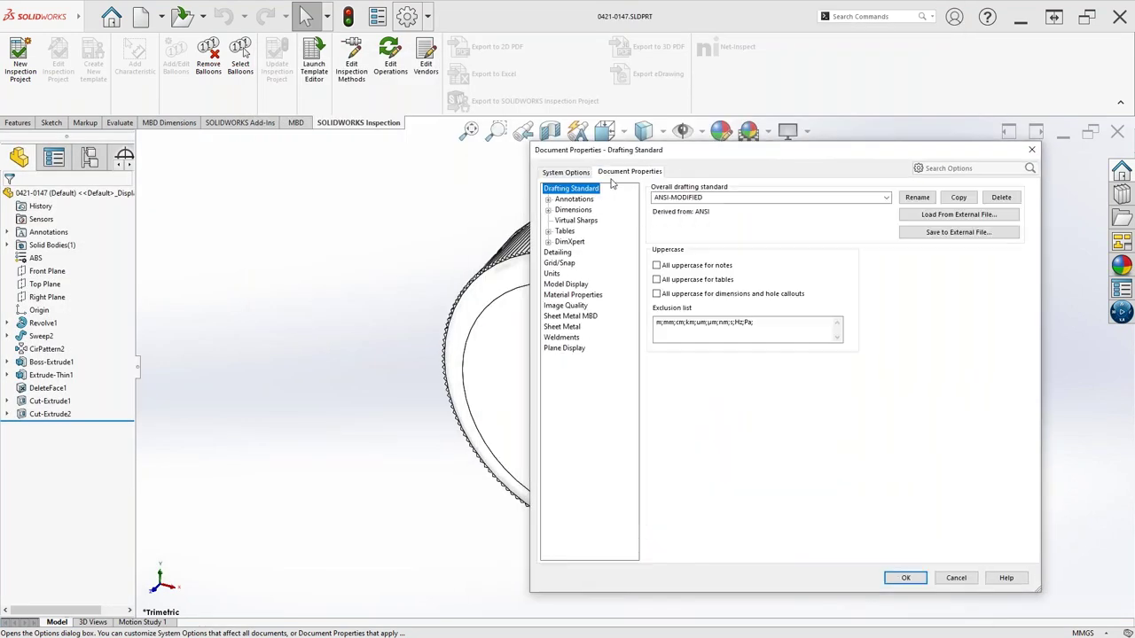
pyautogui.click(565, 306)
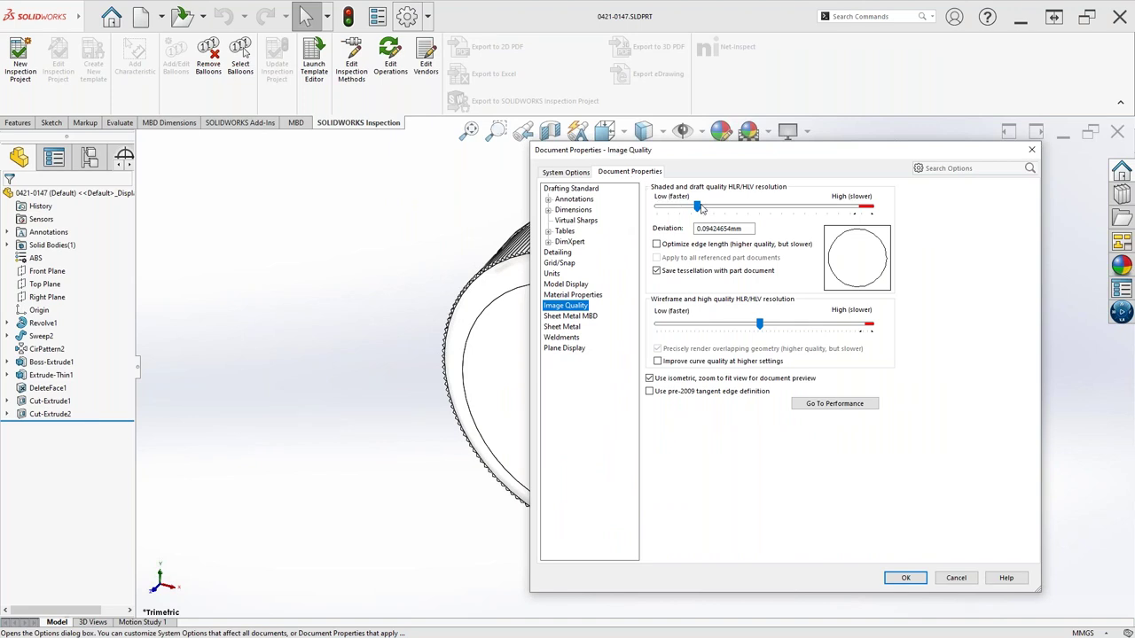
# Try lower and higher shaded and draft quality resolutions for the knob part, and discard the changes
pyautogui.moveTo(701, 208); pyautogui.dragTo(698, 208)
pyautogui.moveTo(698, 209)
pyautogui.mouseDown()
pyautogui.moveTo(844, 209)
pyautogui.moveTo(657, 210)
pyautogui.mouseUp()
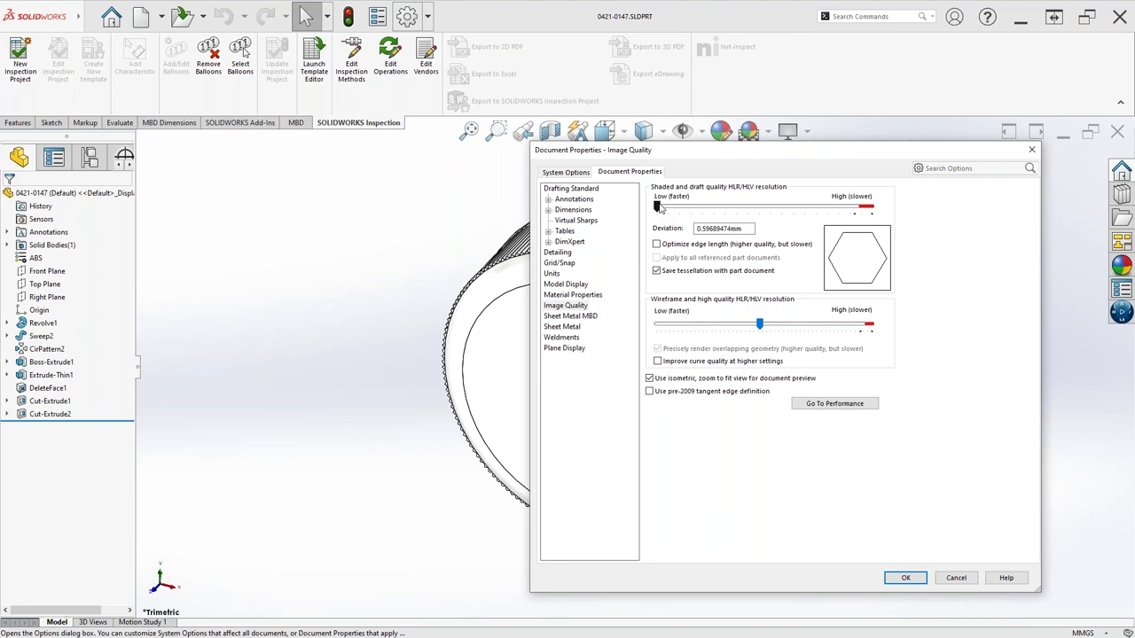
pyautogui.moveTo(661, 208)
pyautogui.mouseDown()
pyautogui.moveTo(835, 207)
pyautogui.moveTo(688, 210)
pyautogui.moveTo(699, 207)
pyautogui.mouseUp()
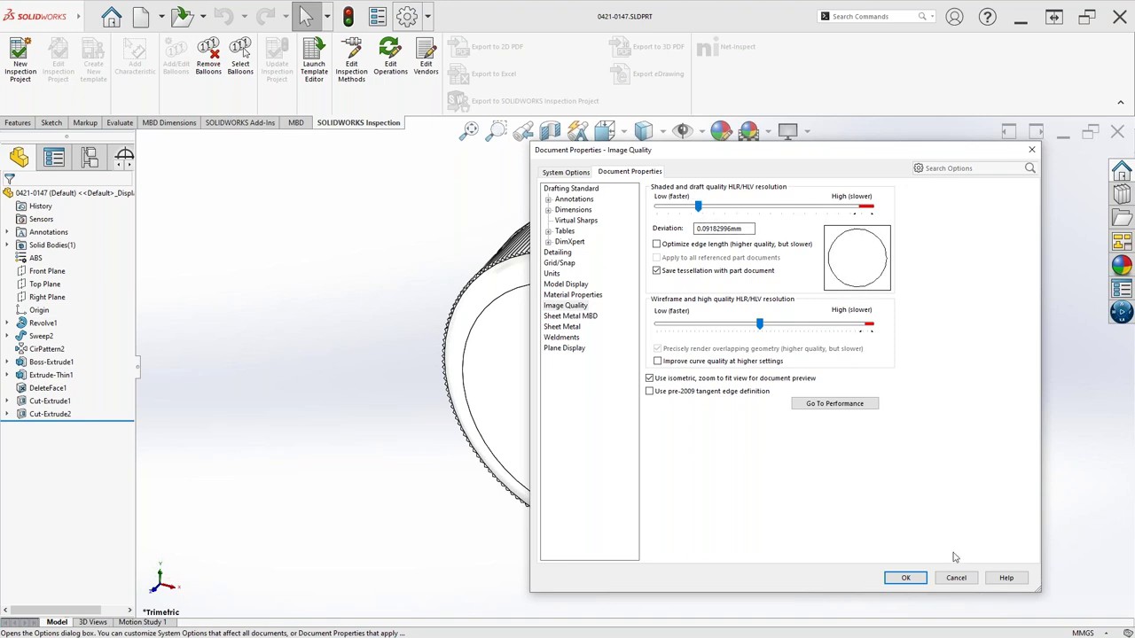
pyautogui.click(954, 579)
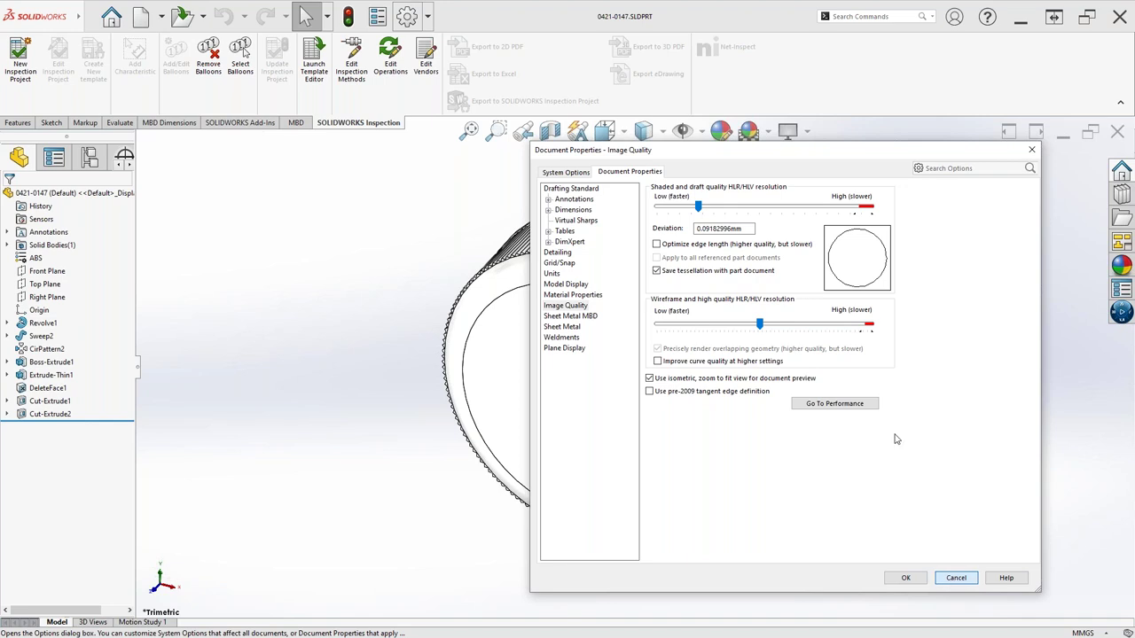
pyautogui.click(758, 210)
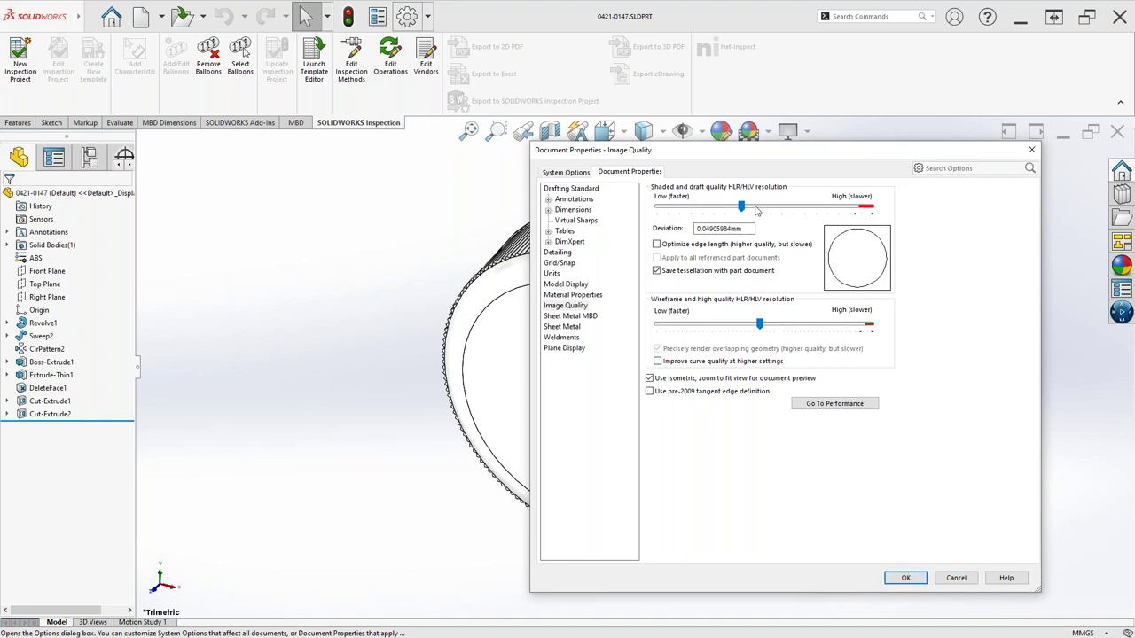
pyautogui.moveTo(699, 207); pyautogui.dragTo(742, 213)
pyautogui.click(949, 581)
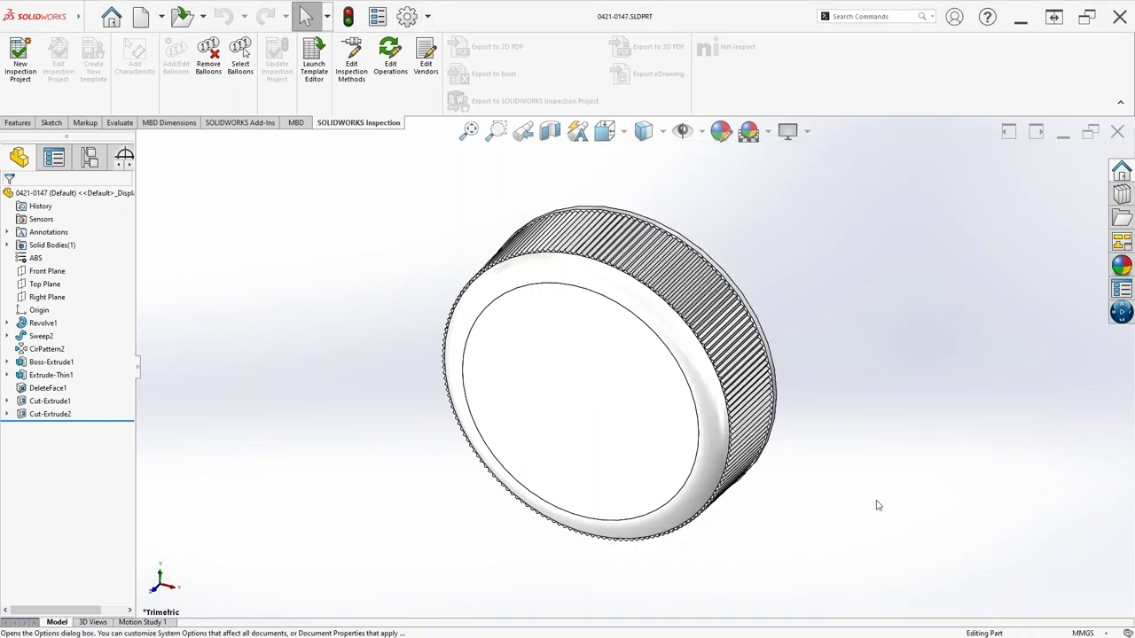
# Return to the Sewing Machine assembly and reopen its Performance Evaluation at the Display Performance results
pyautogui.hotkey('ctrl', 'Tab')
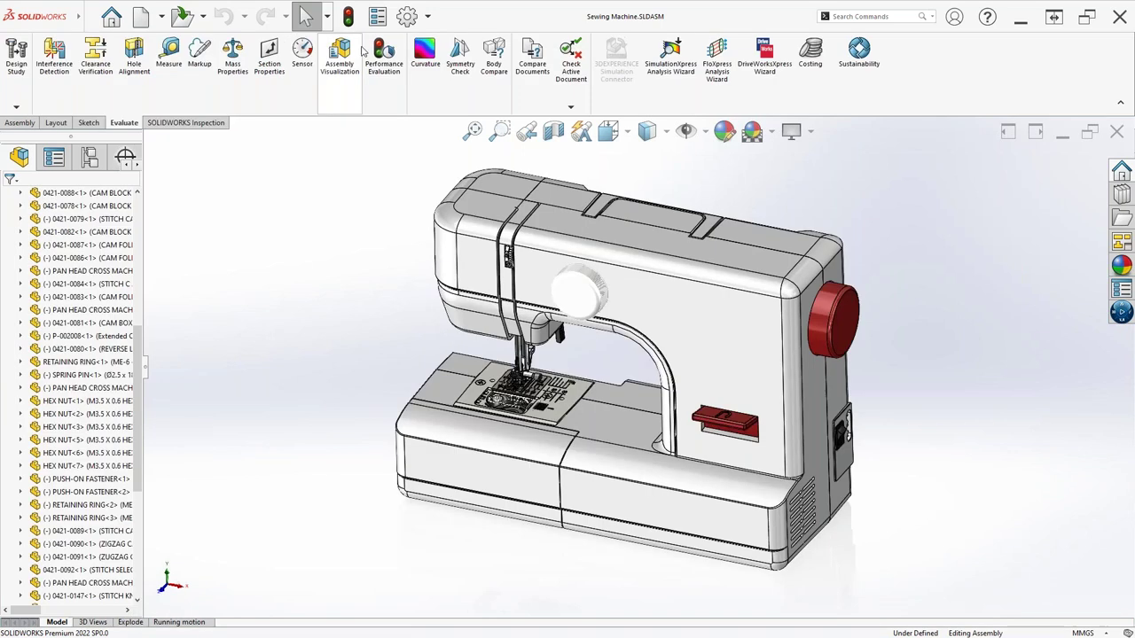
pyautogui.click(368, 51)
pyautogui.scroll(-2, 541, 299)
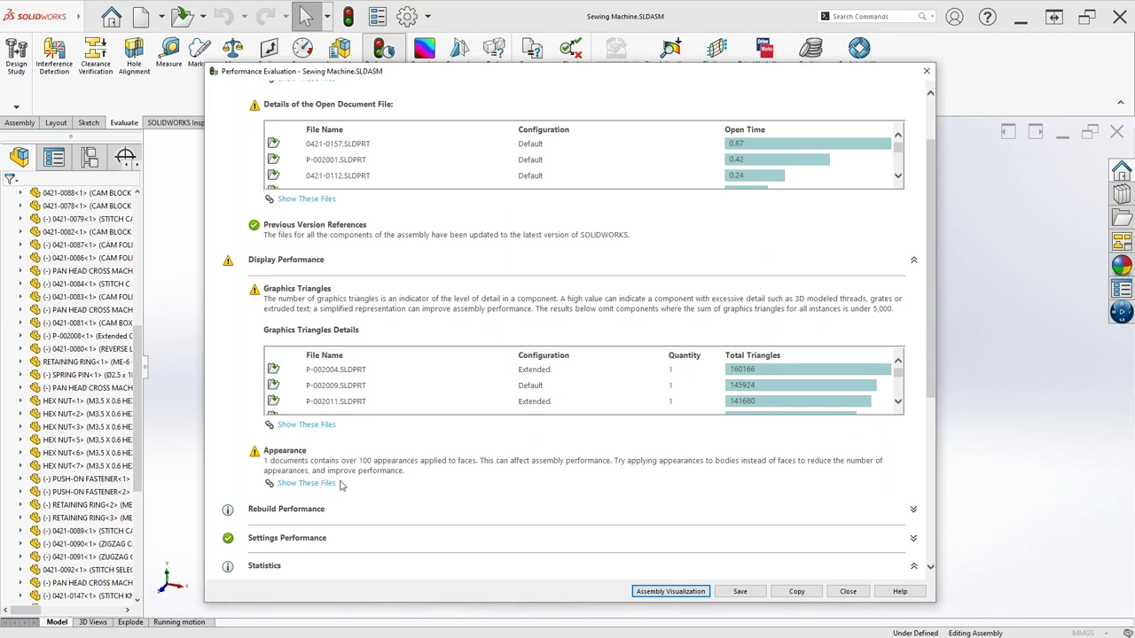
pyautogui.scroll(-2, 361, 484)
pyautogui.scroll(-2, 362, 480)
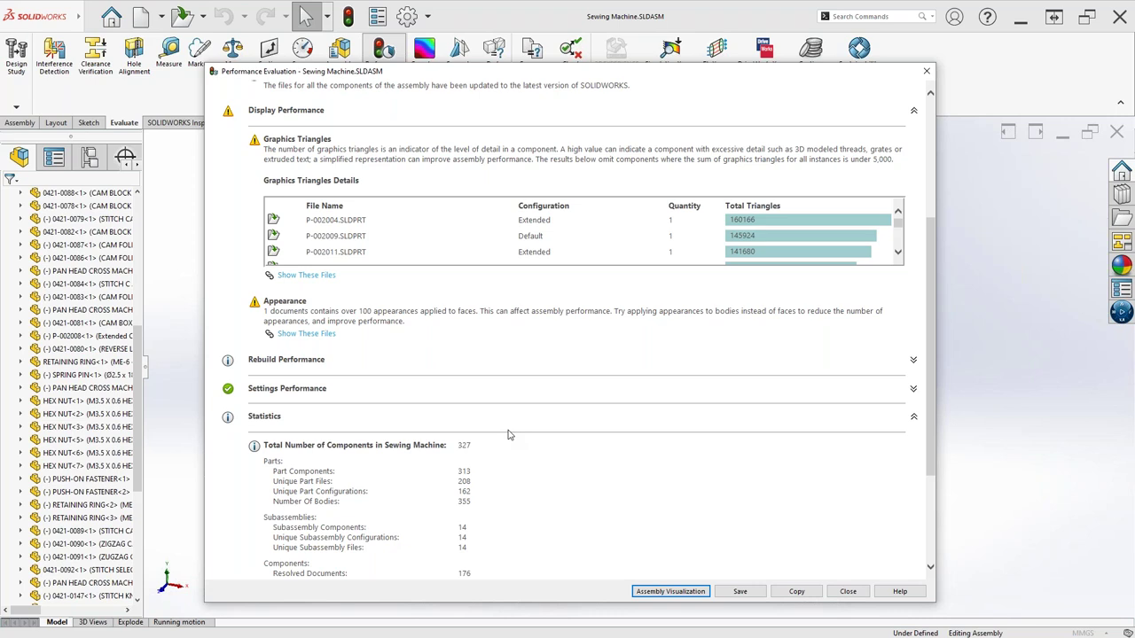
# Show the files flagged in the Appearance result in an enlarged list, and close the list
pyautogui.click(302, 336)
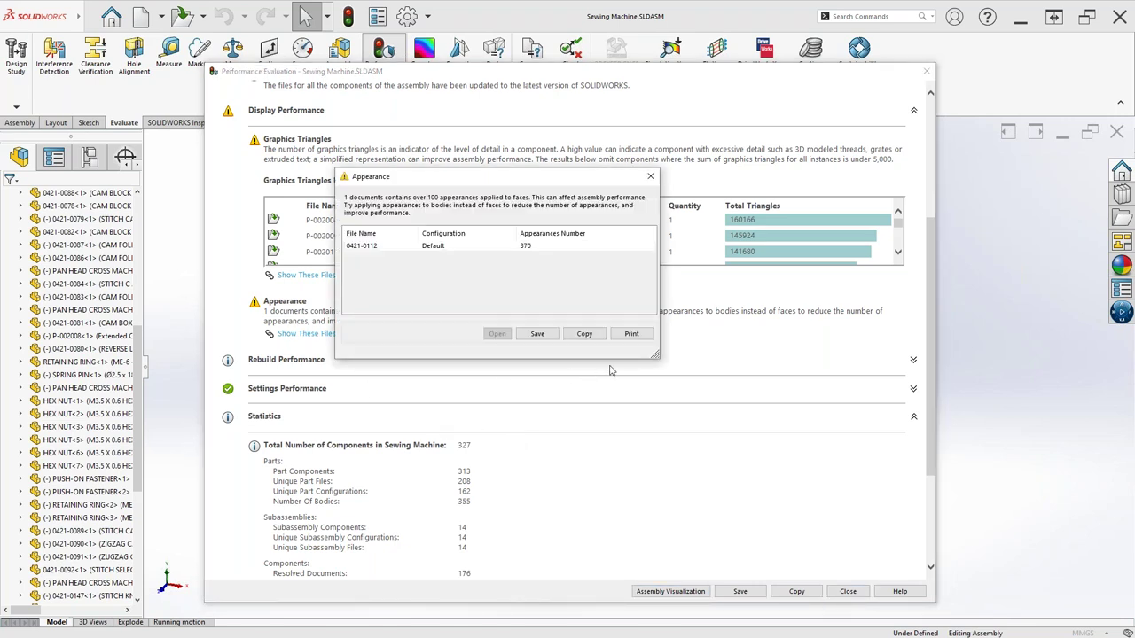
pyautogui.moveTo(656, 358); pyautogui.dragTo(825, 444)
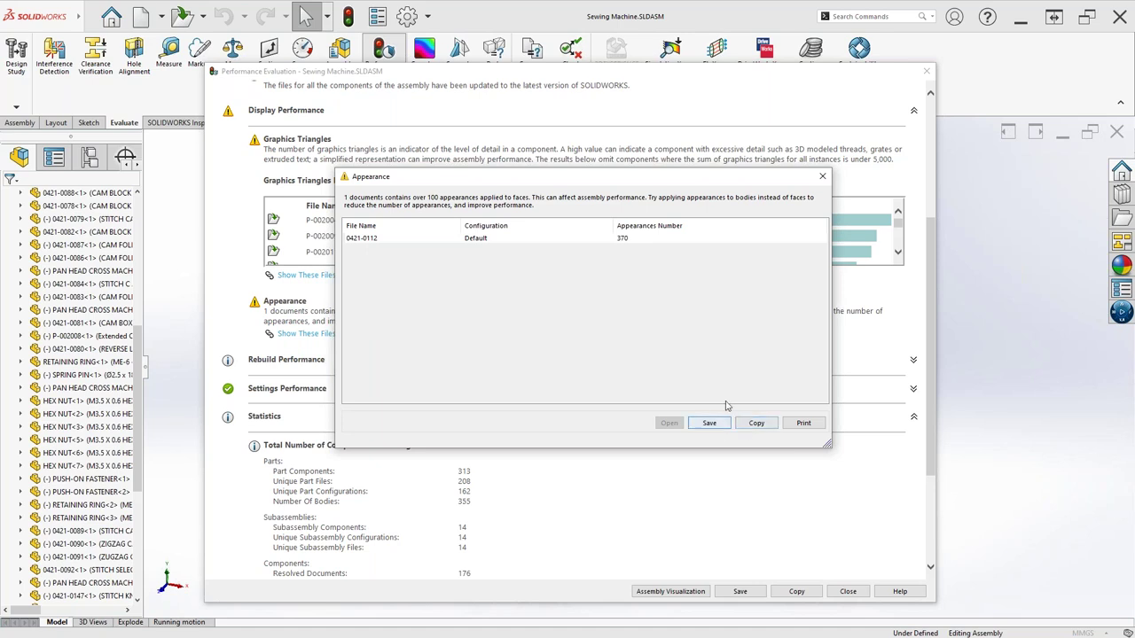
pyautogui.click(822, 180)
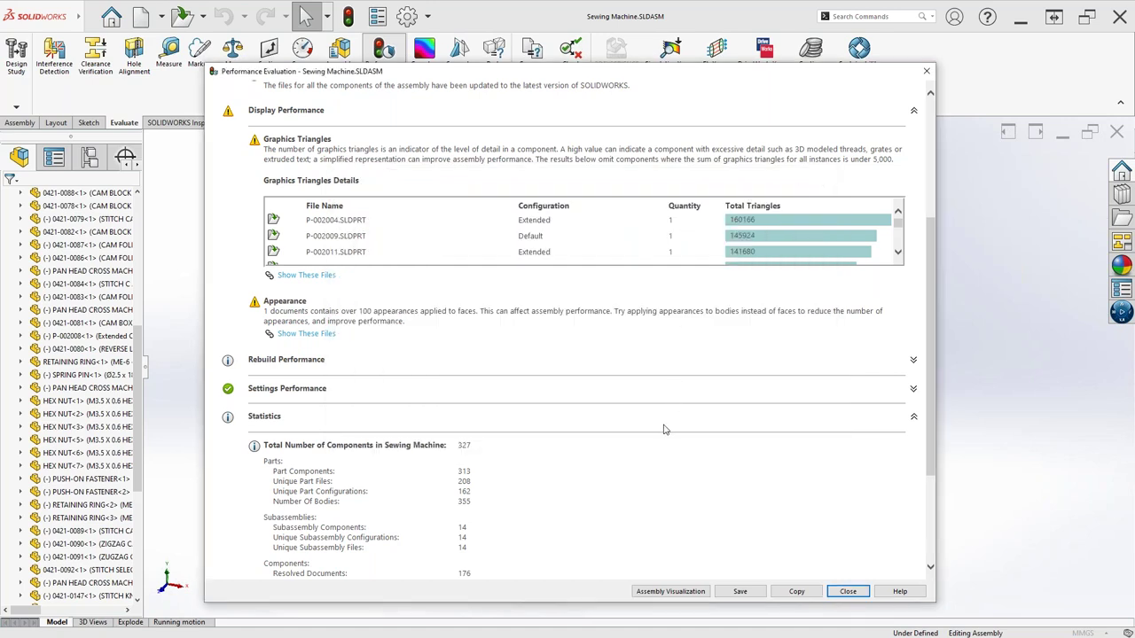
# Expand the Settings Performance section and examine the resolved component number under Large Assembly Settings
pyautogui.click(913, 393)
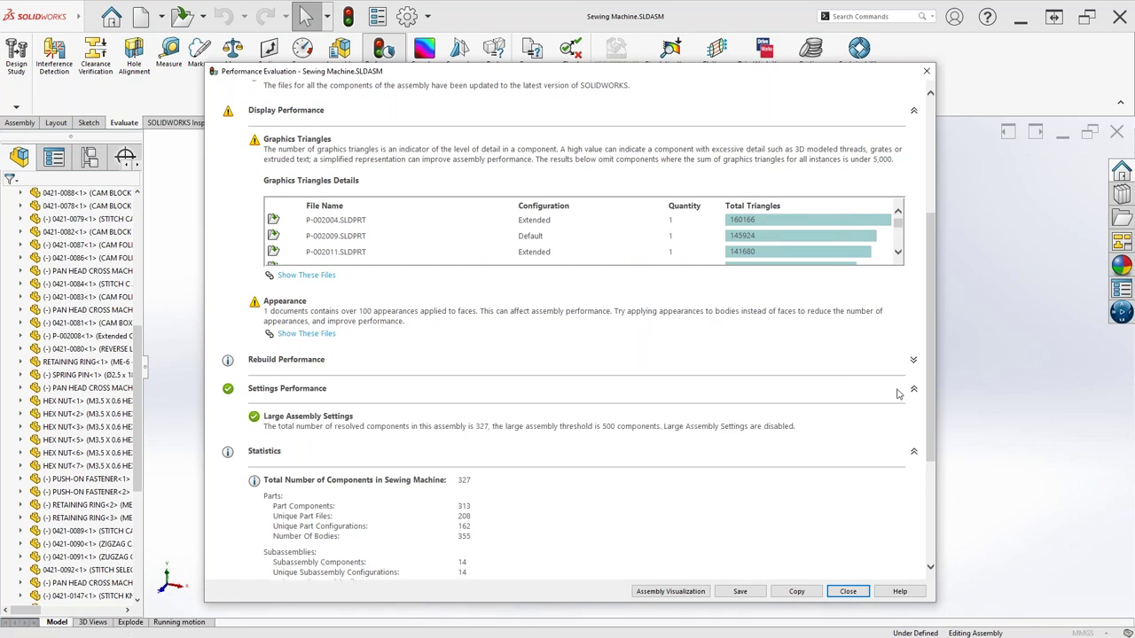
pyautogui.scroll(-1, 849, 397)
pyautogui.scroll(-1, 850, 396)
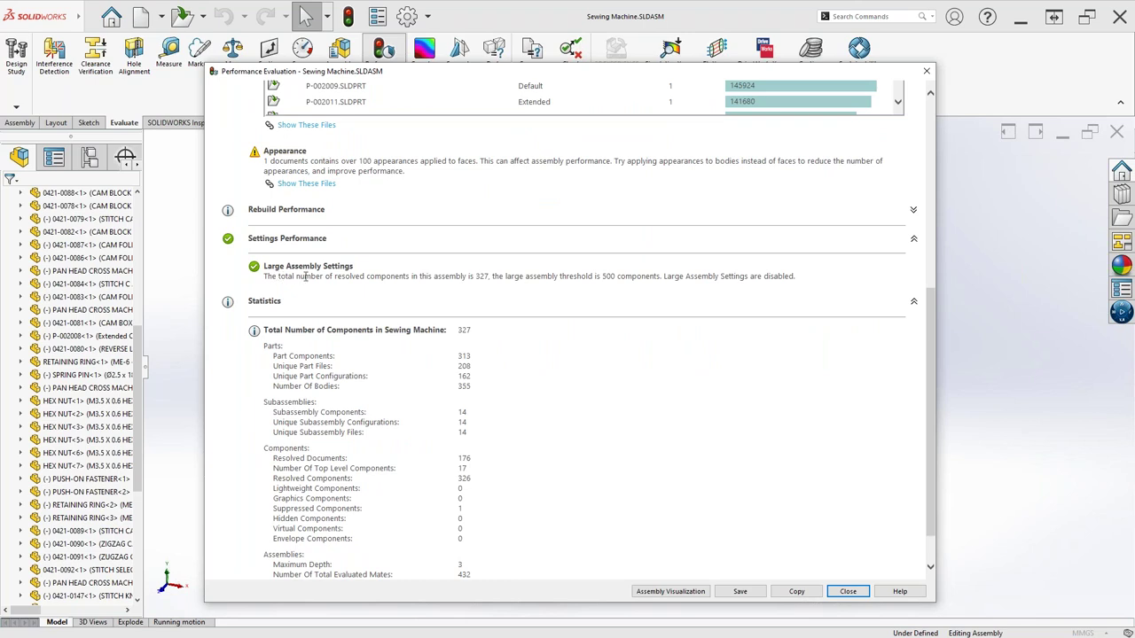
pyautogui.doubleClick(483, 276)
# Review the component and mate statistics of the assembly, and close the Performance Evaluation
pyautogui.scroll(-2, 554, 402)
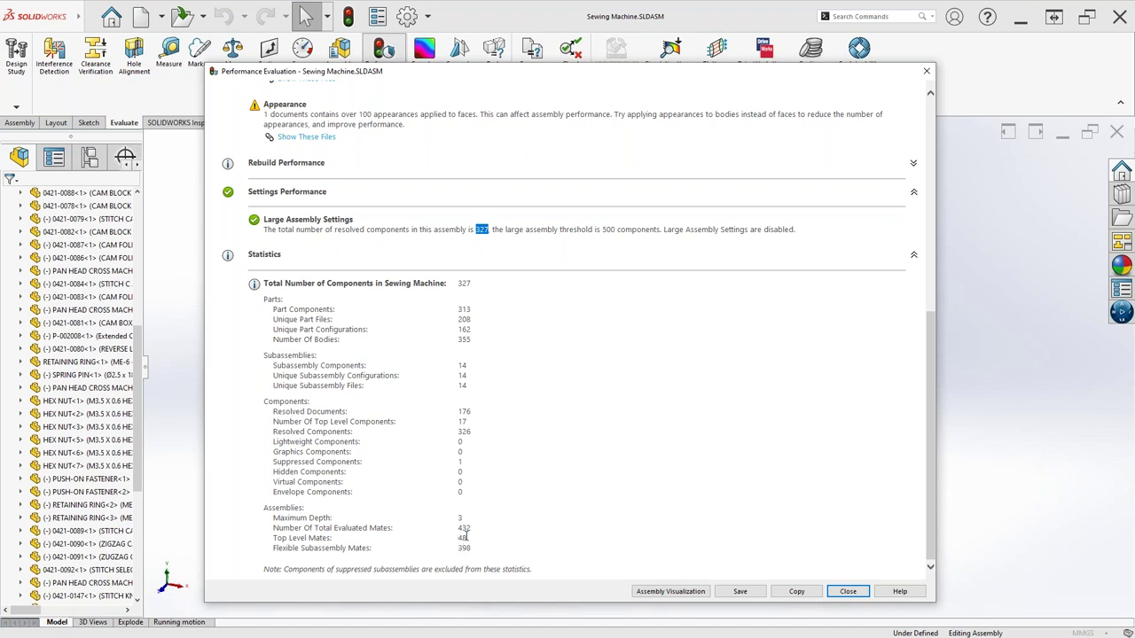
pyautogui.click(465, 537)
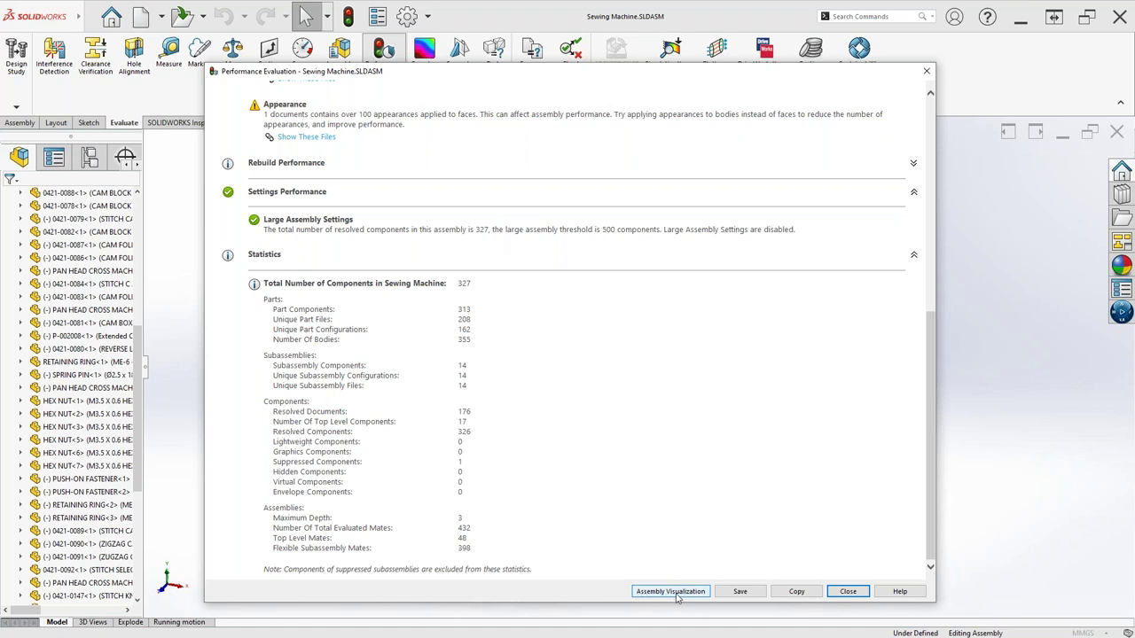
pyautogui.click(734, 594)
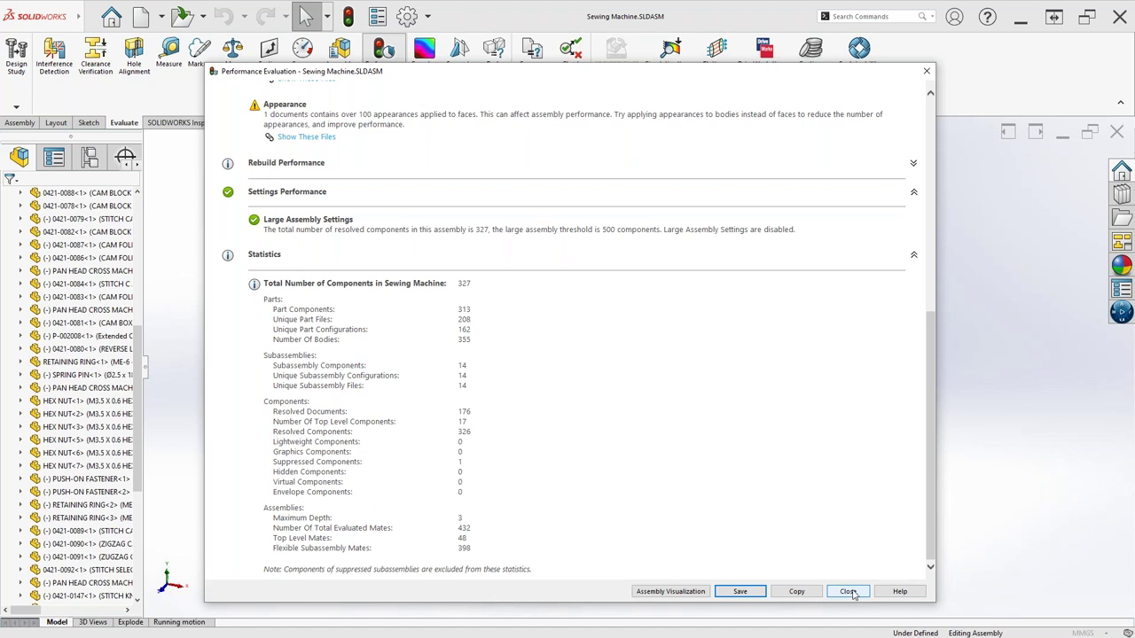
pyautogui.click(848, 592)
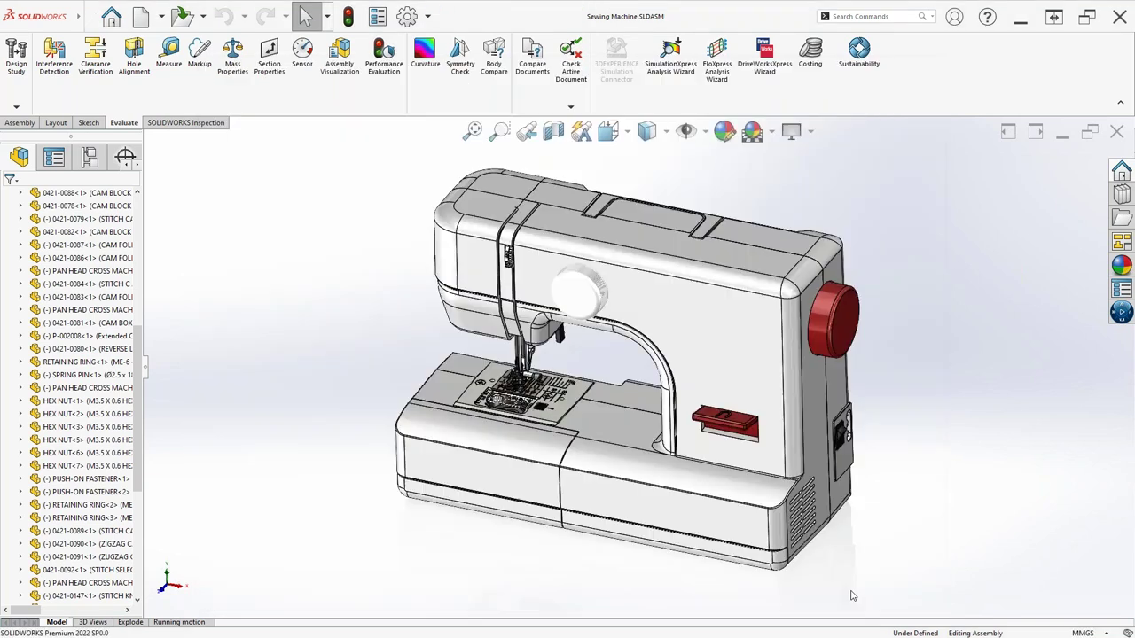
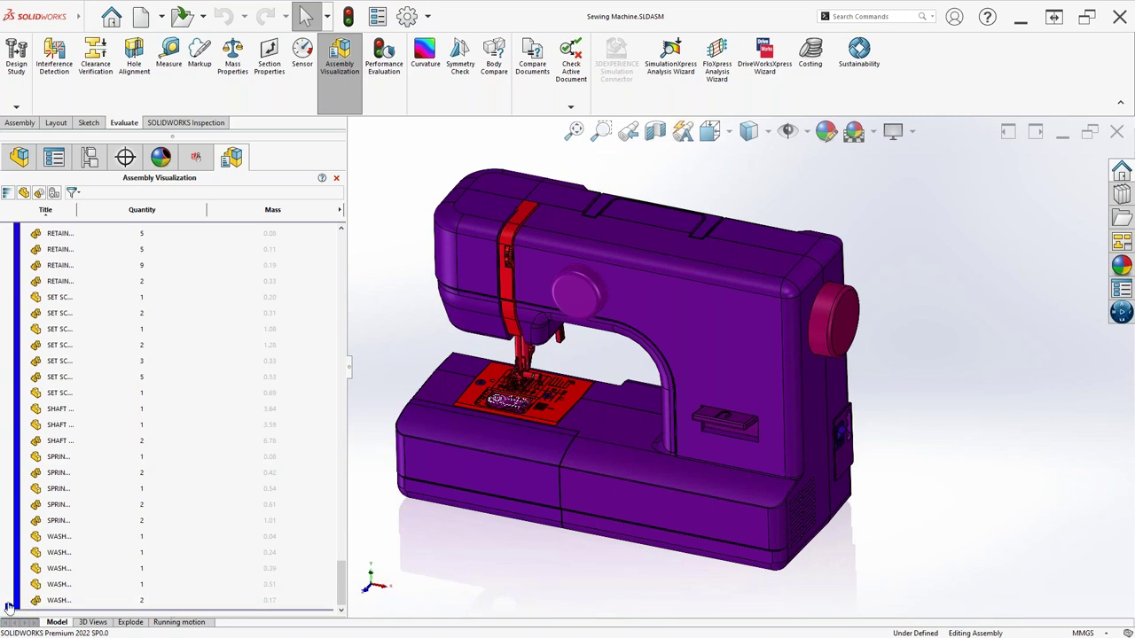
# Move the blue color slider of the Assembly Visualization up to the middle of the component list
pyautogui.moveTo(9, 608); pyautogui.dragTo(9, 318)
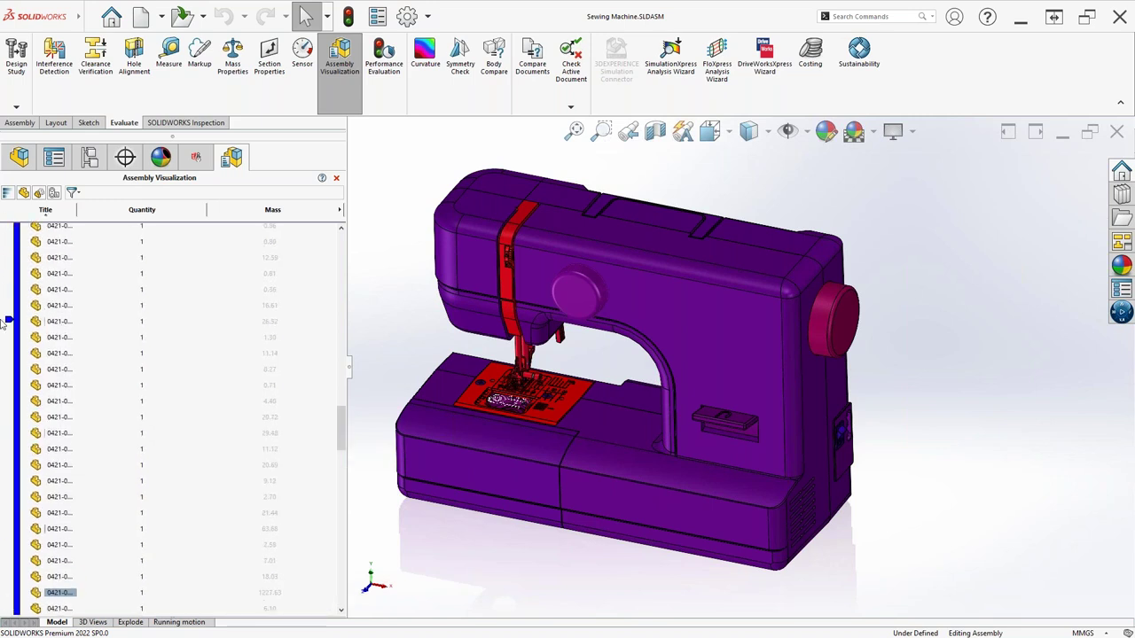
pyautogui.scroll(10, 77, 349)
pyautogui.scroll(3, 77, 348)
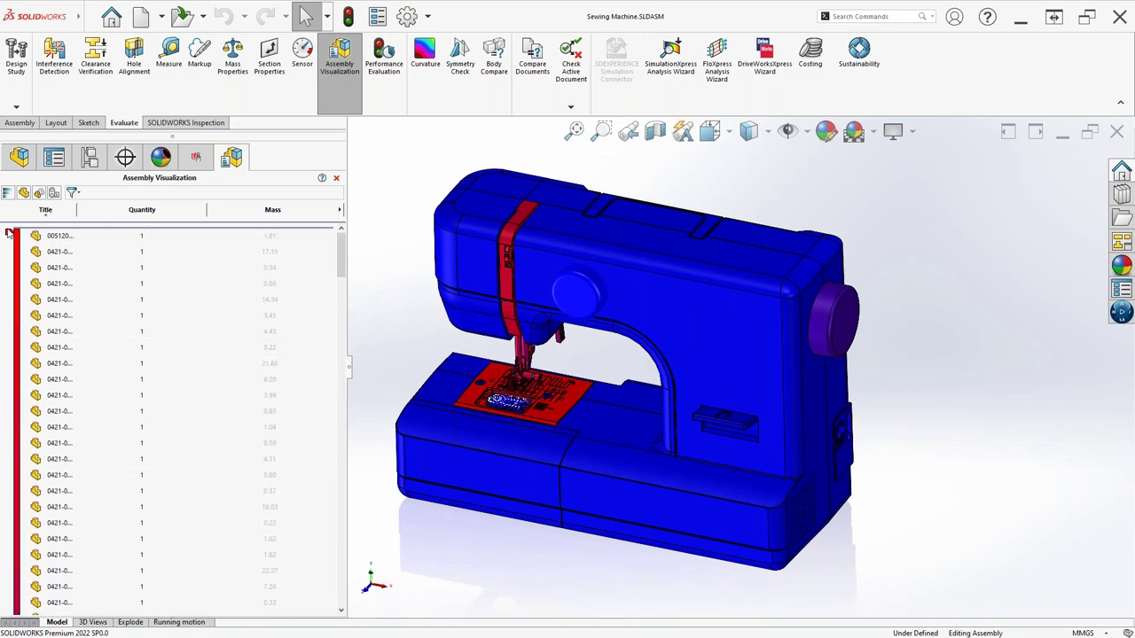
# Hide the first five listed components with the upper rollback bar and the later ones by raising the lower rollback bar to mid-list
pyautogui.moveTo(10, 237)
pyautogui.mouseDown()
pyautogui.moveTo(8, 443)
pyautogui.moveTo(12, 222)
pyautogui.mouseUp()
pyautogui.moveTo(339, 257); pyautogui.dragTo(278, 317)
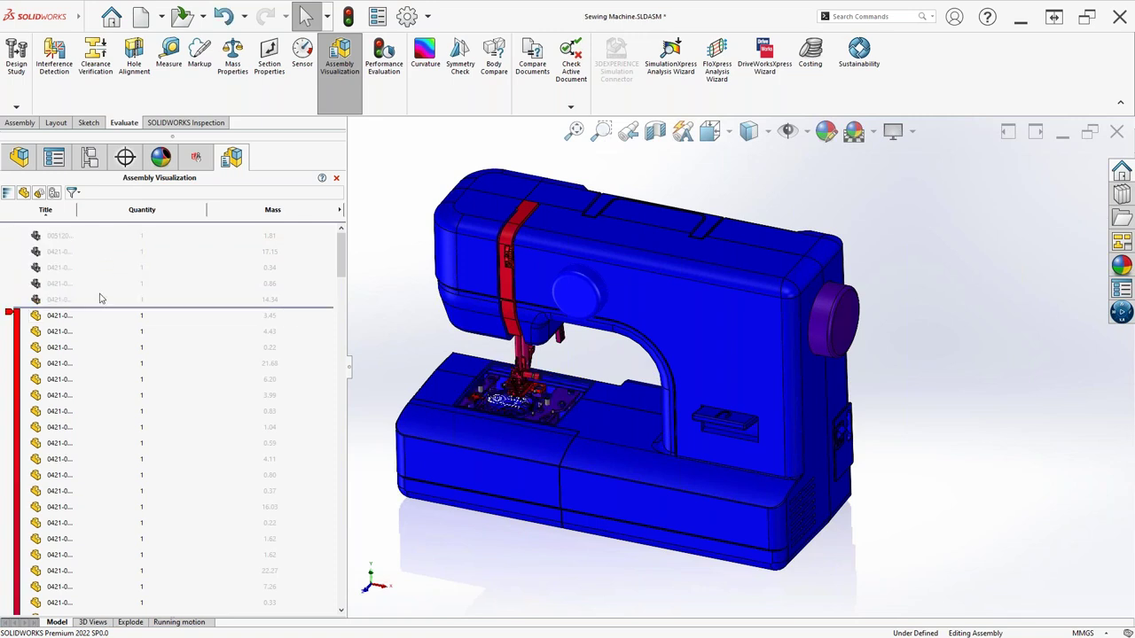
pyautogui.moveTo(339, 257); pyautogui.dragTo(321, 608)
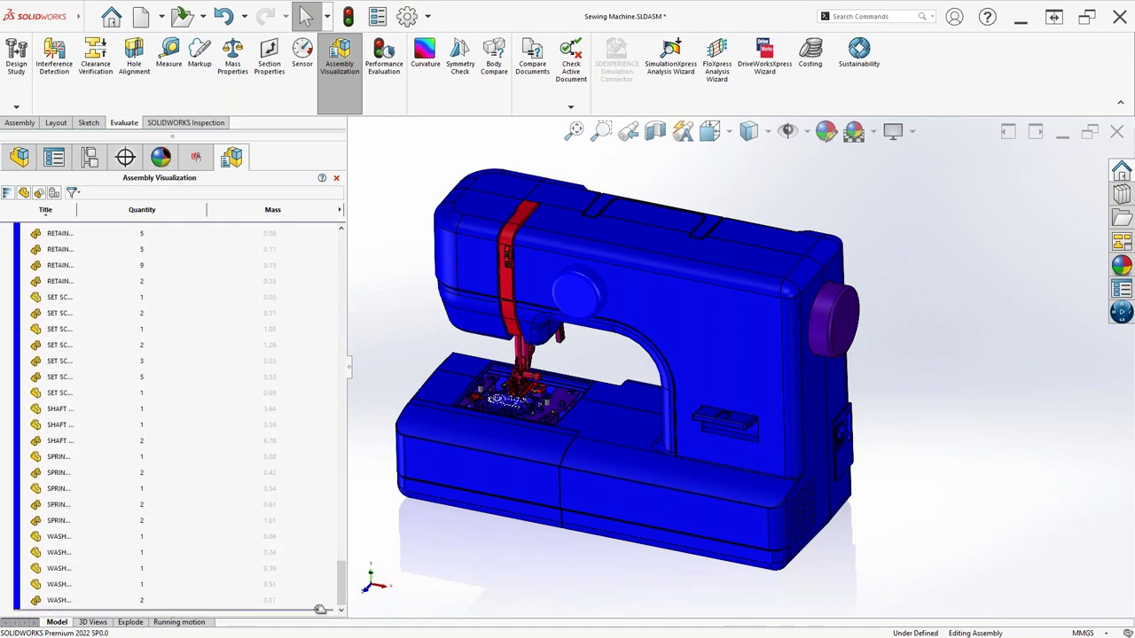
pyautogui.scroll(10, 301, 249)
pyautogui.moveTo(273, 209); pyautogui.dragTo(255, 359)
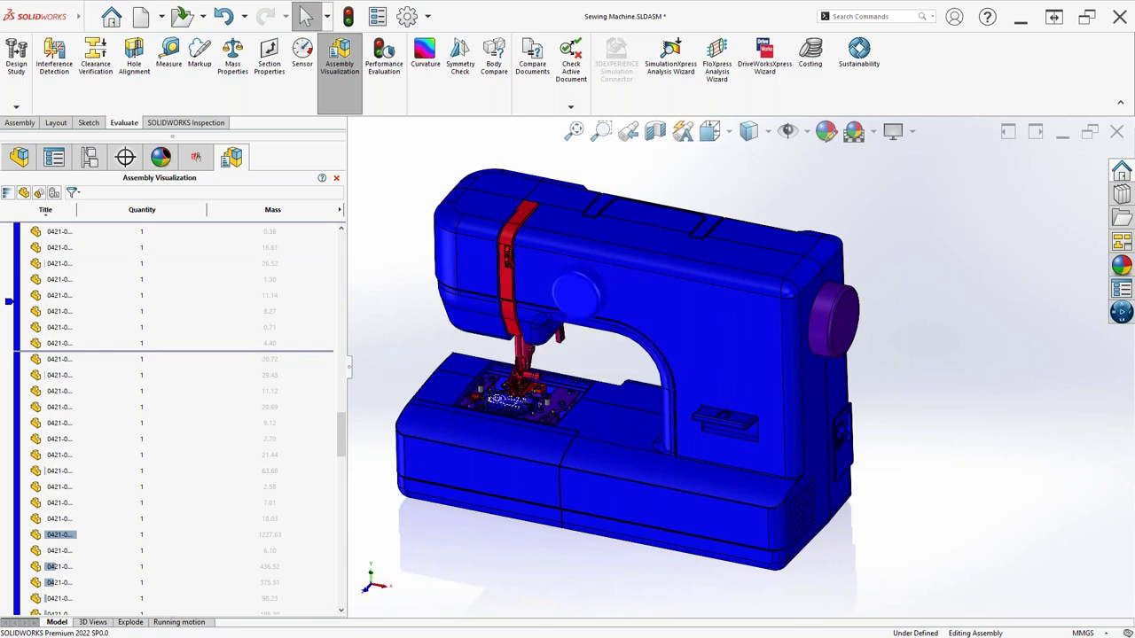
pyautogui.scroll(4, 164, 346)
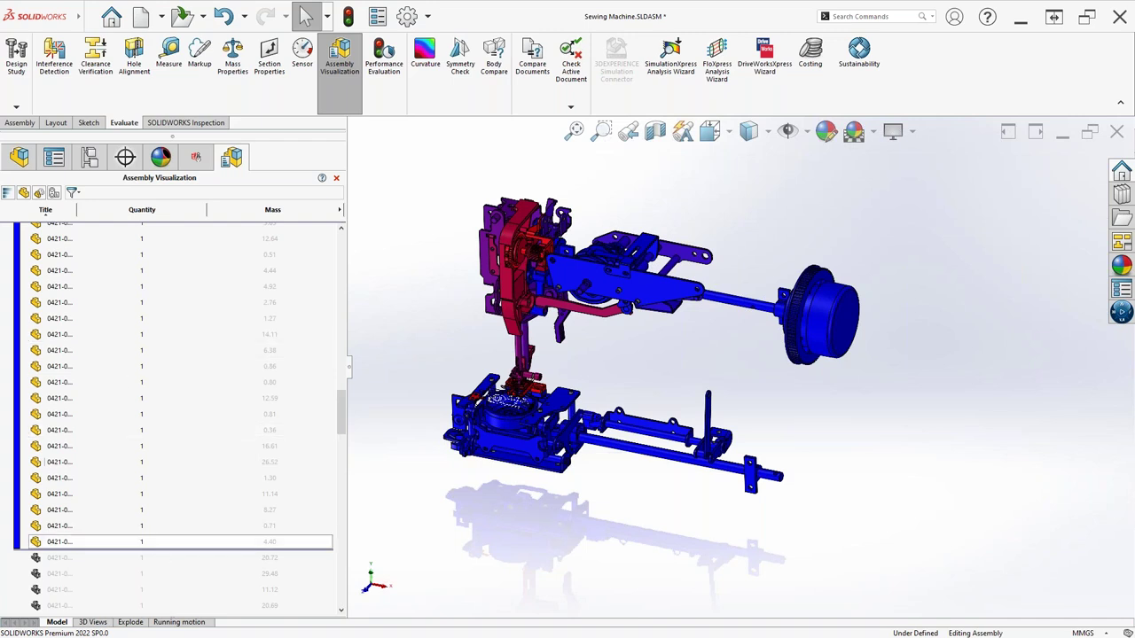
# Restore all hidden components by rolling the lower rollback bar to the end and the upper one to the top
pyautogui.rightClick(163, 550)
pyautogui.click(195, 559)
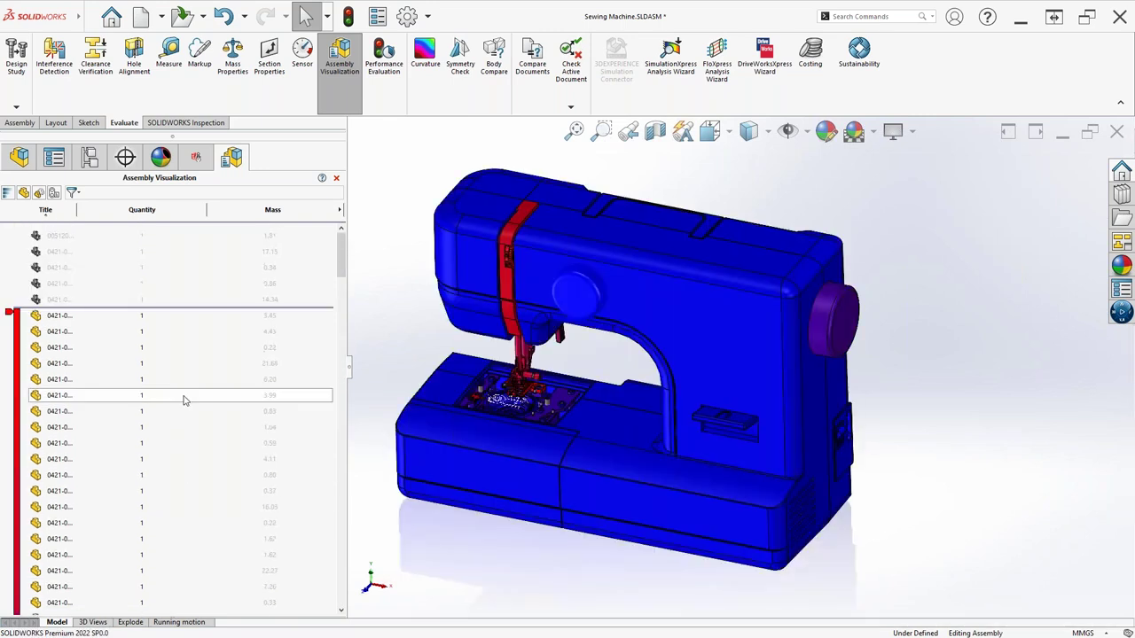
pyautogui.rightClick(188, 308)
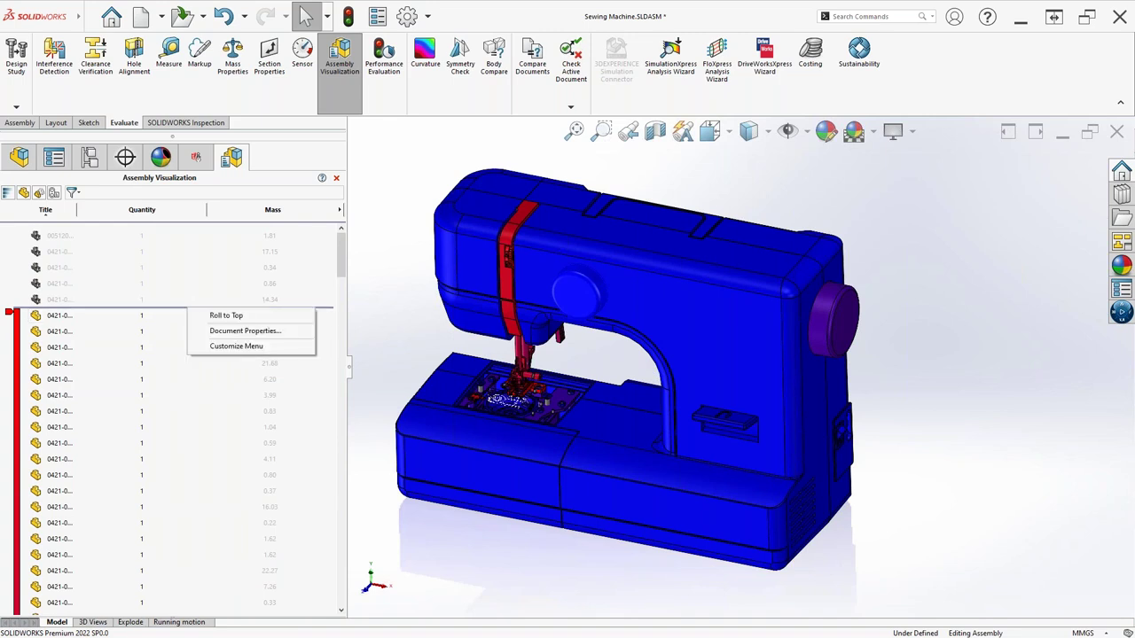
pyautogui.click(226, 315)
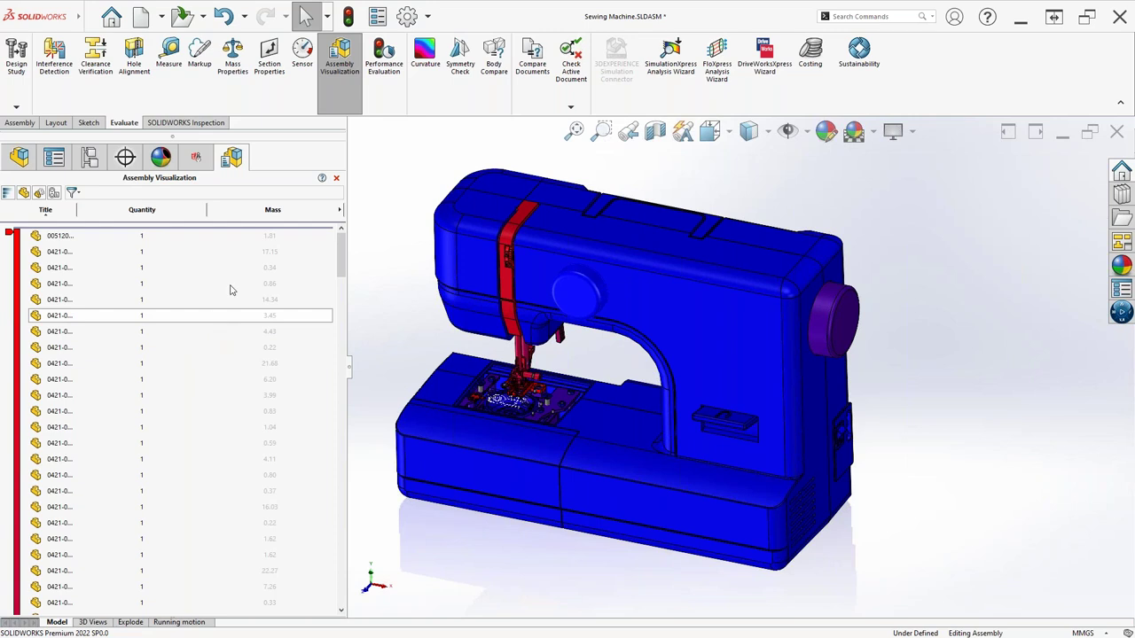
# Replace the Mass column of the Assembly Visualization with the Total Graphics Triangles property
pyautogui.click(340, 210)
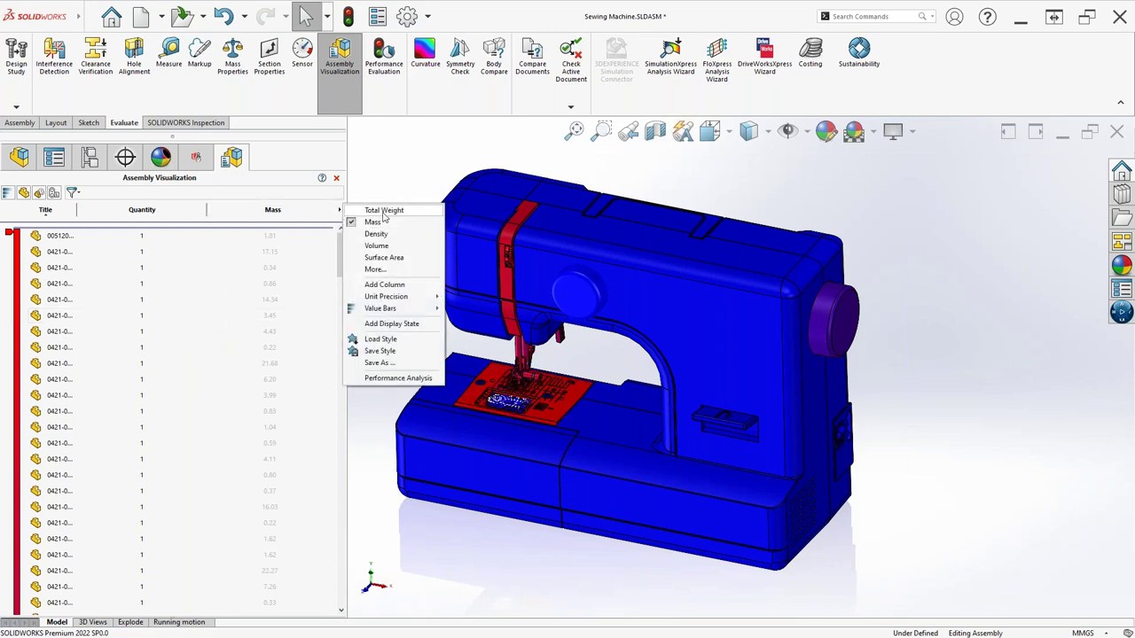
pyautogui.click(371, 271)
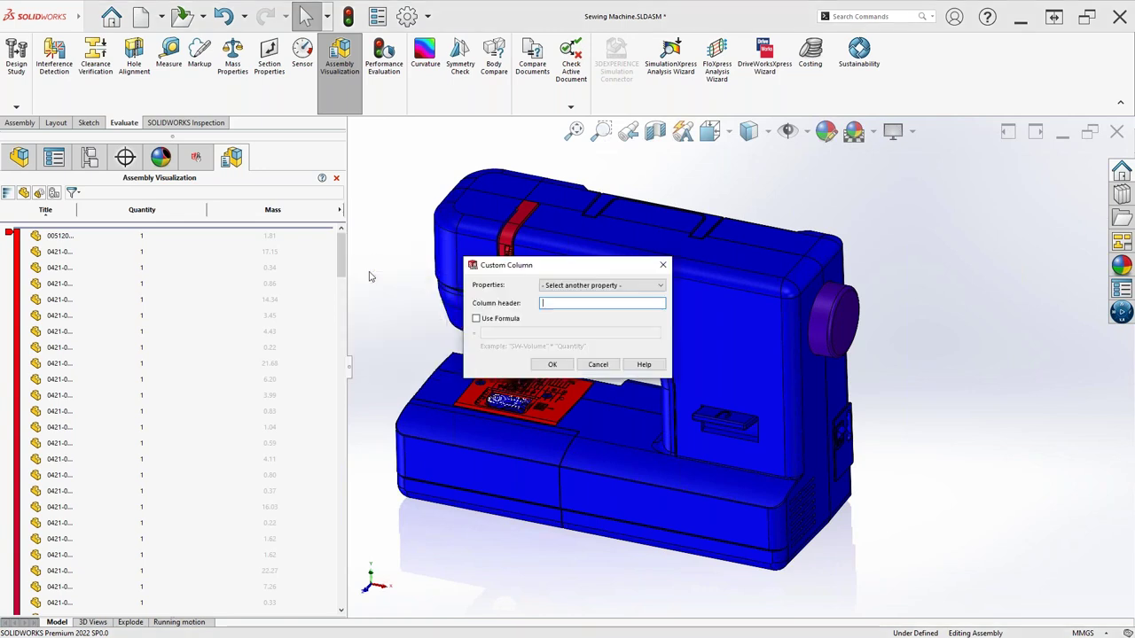
pyautogui.moveTo(560, 271); pyautogui.dragTo(504, 254)
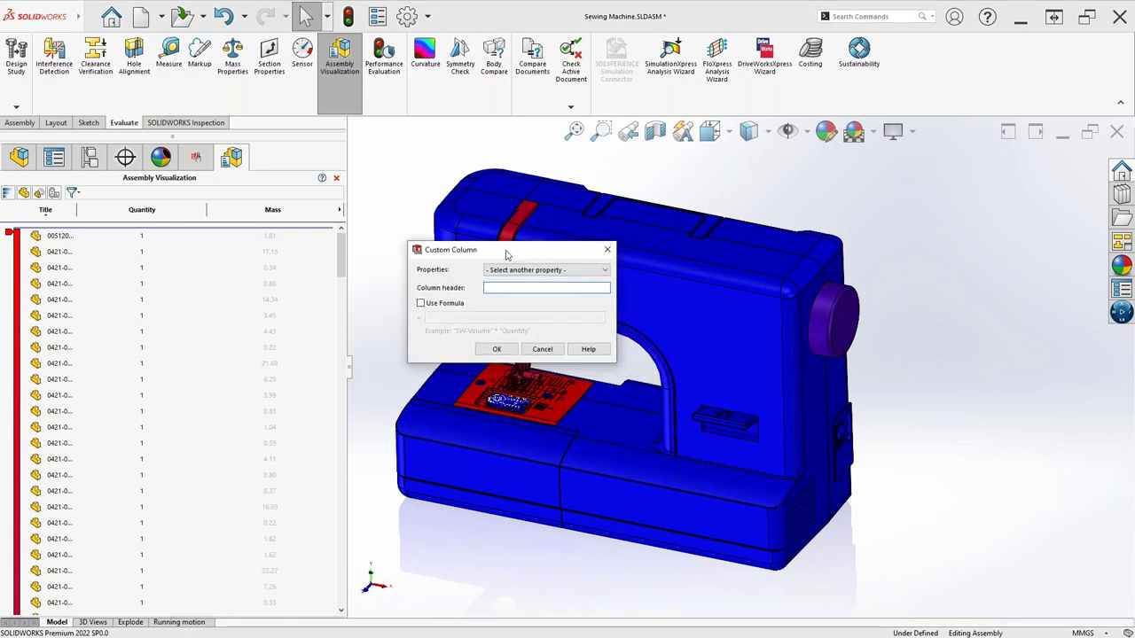
pyautogui.click(568, 271)
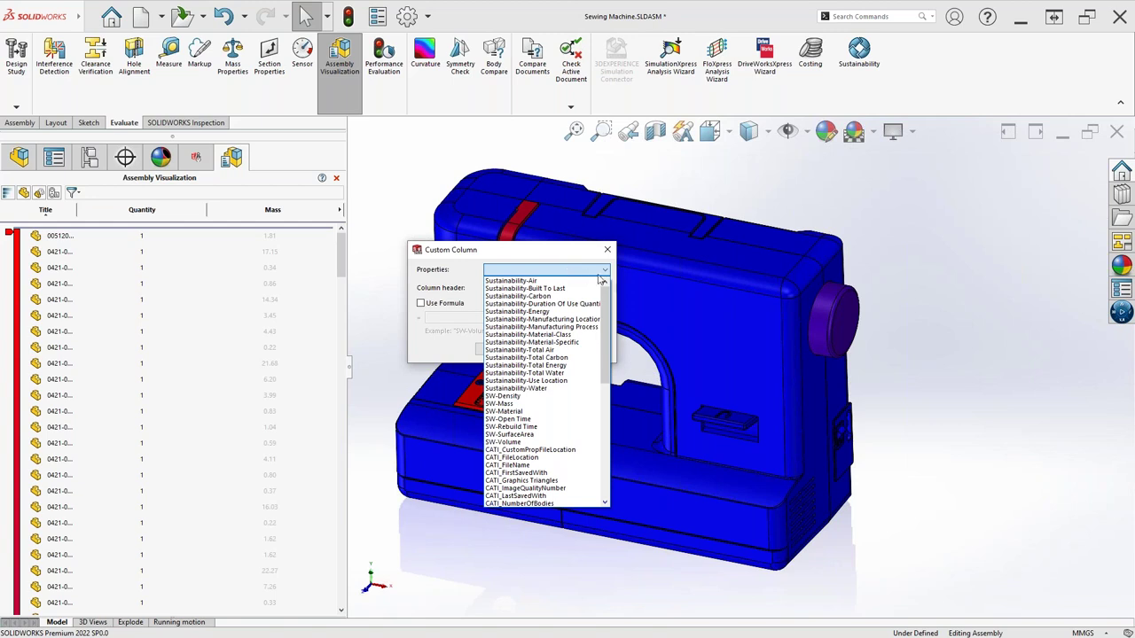
pyautogui.moveTo(607, 292); pyautogui.dragTo(606, 336)
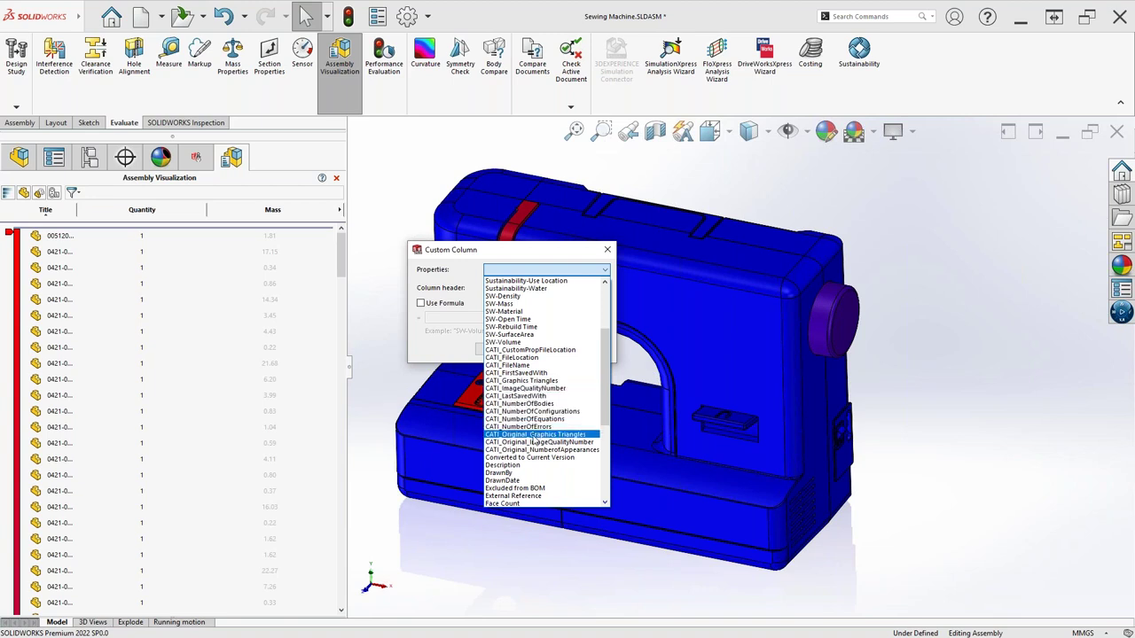
pyautogui.scroll(-5, 531, 456)
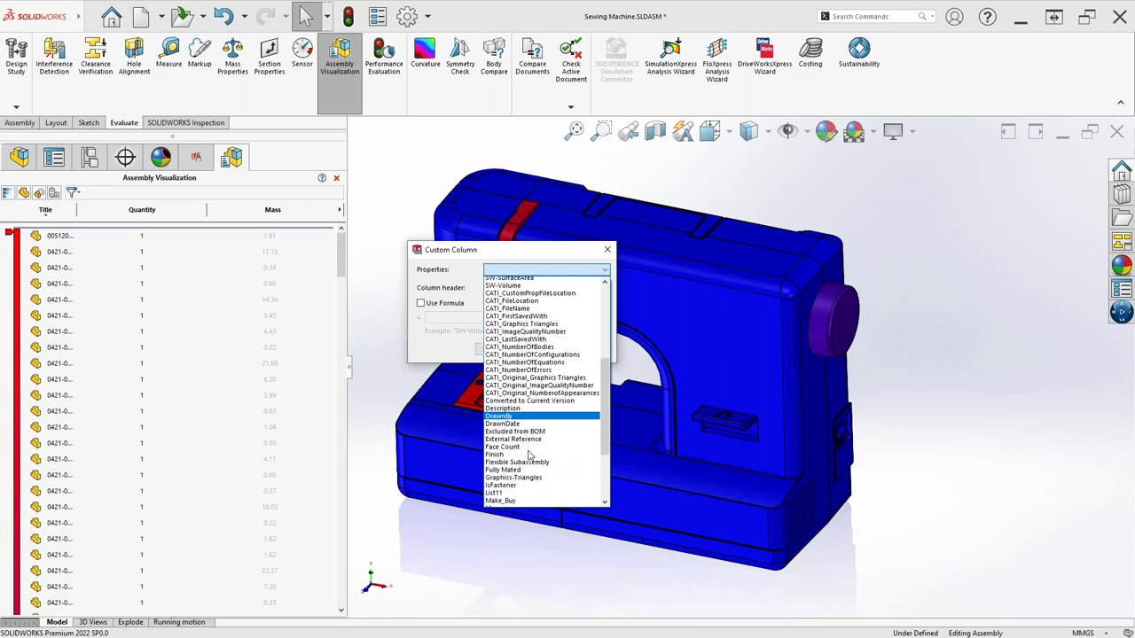
pyautogui.scroll(-2, 530, 456)
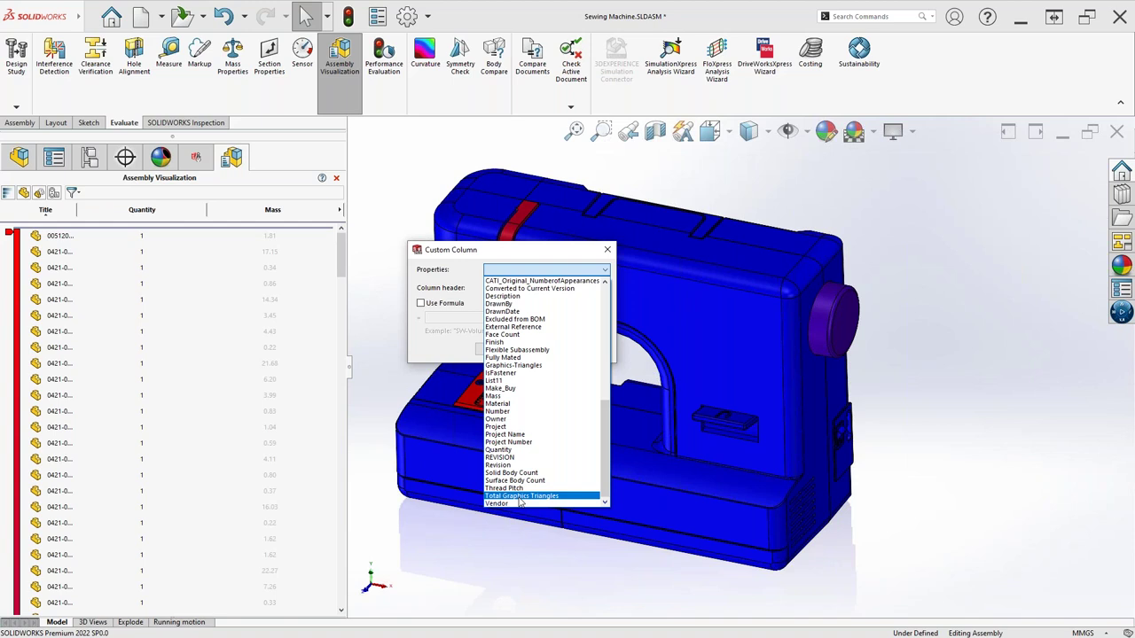
pyautogui.click(522, 496)
pyautogui.click(501, 349)
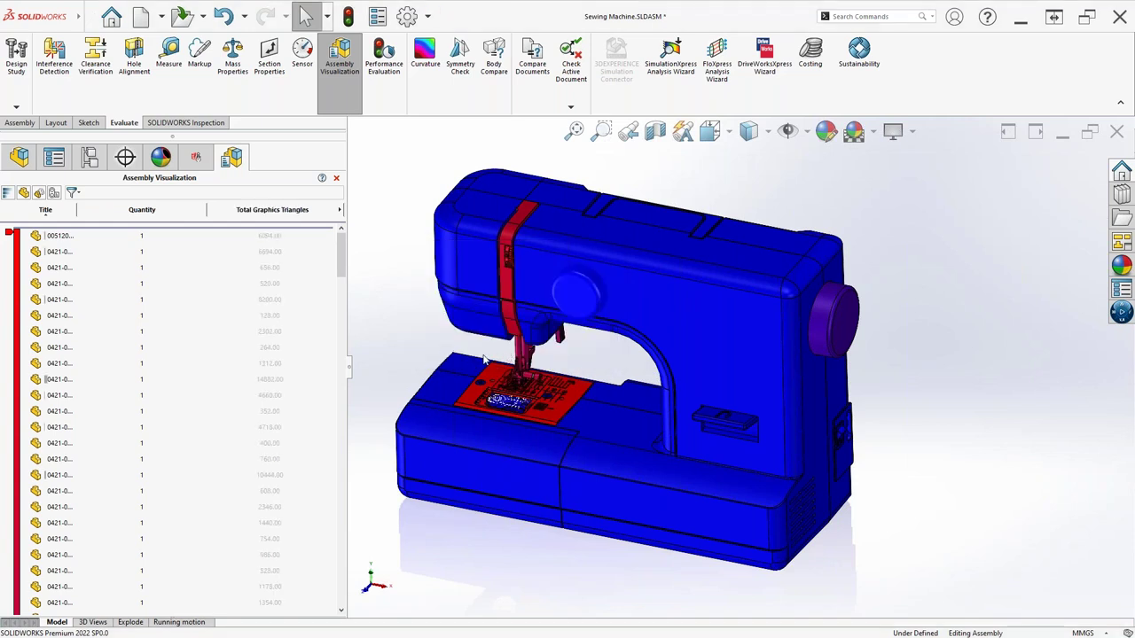
# Sort the component list by Total Graphics Triangles in descending order
pyautogui.click(262, 238)
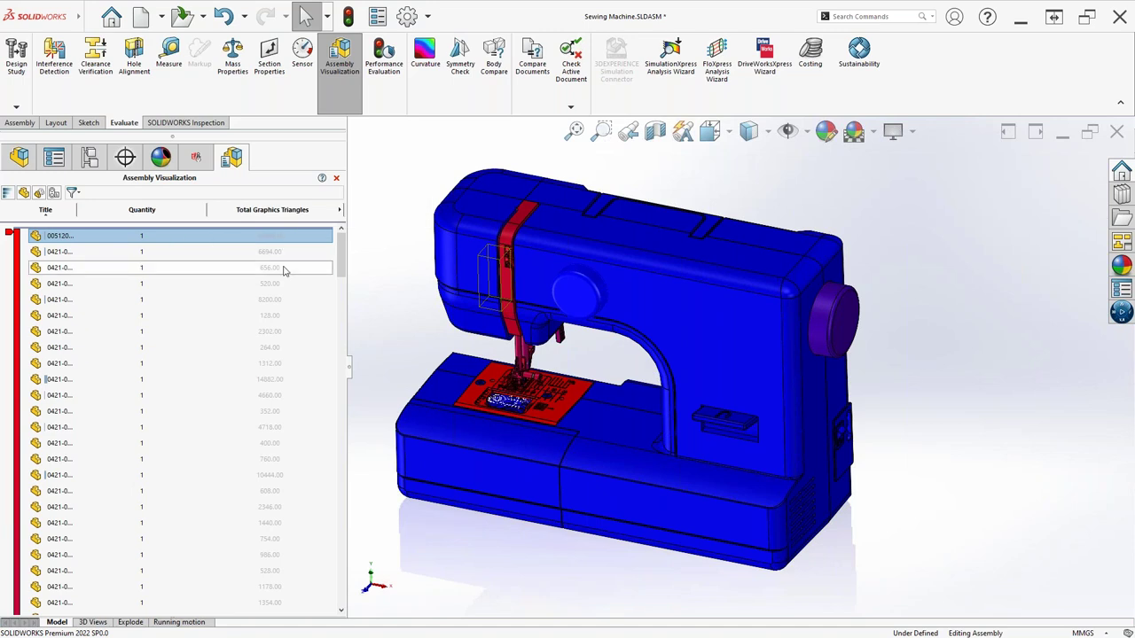
pyautogui.click(284, 269)
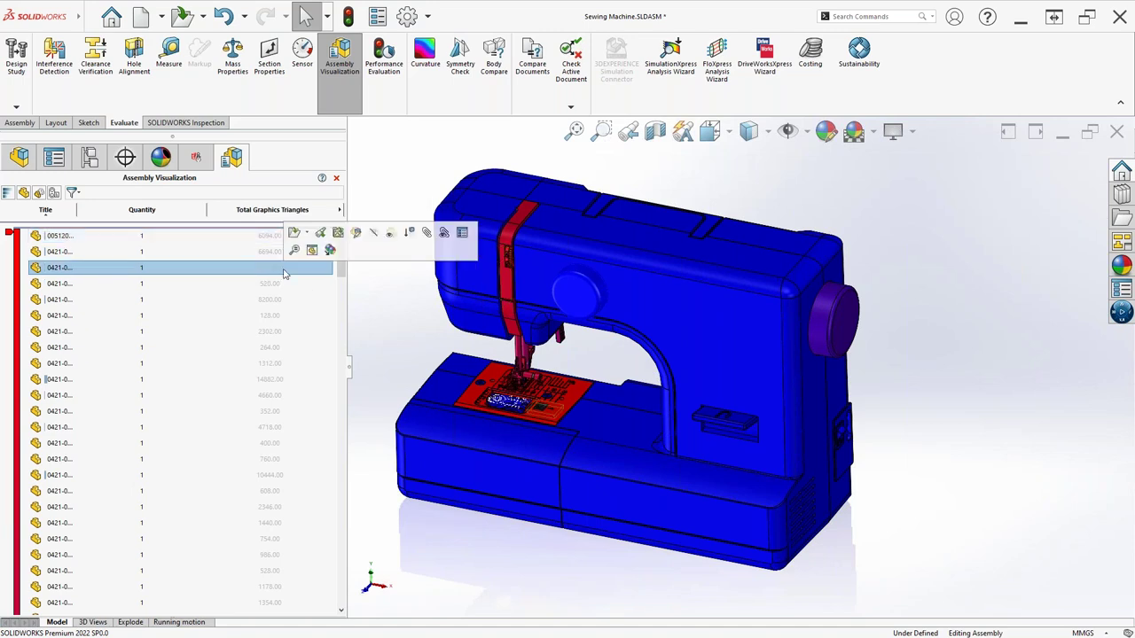
pyautogui.click(266, 211)
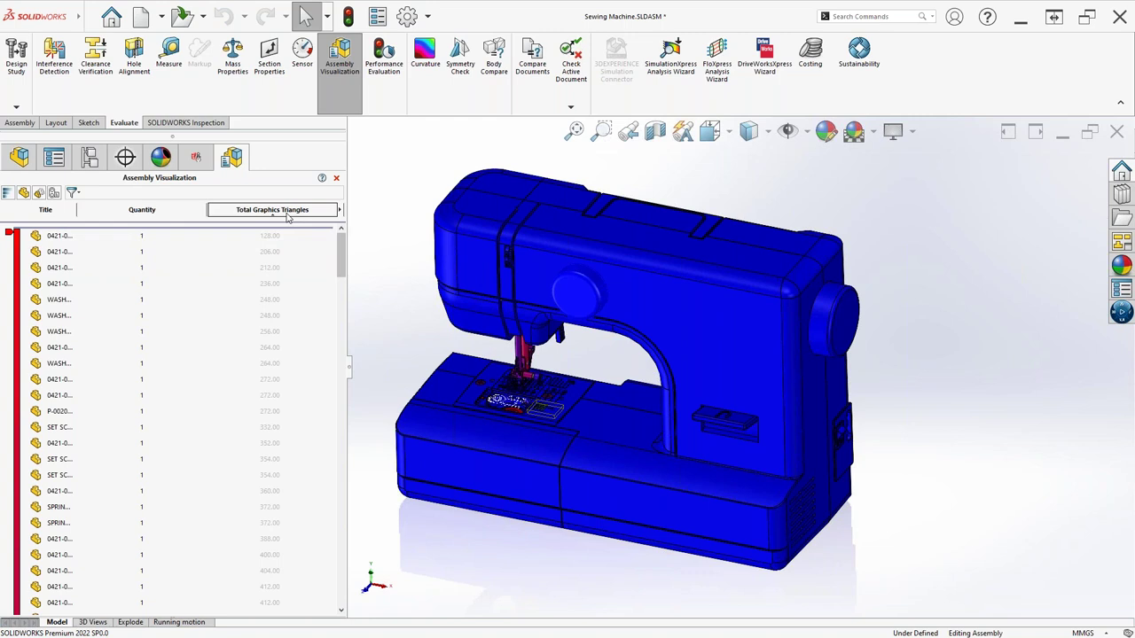
pyautogui.click(284, 213)
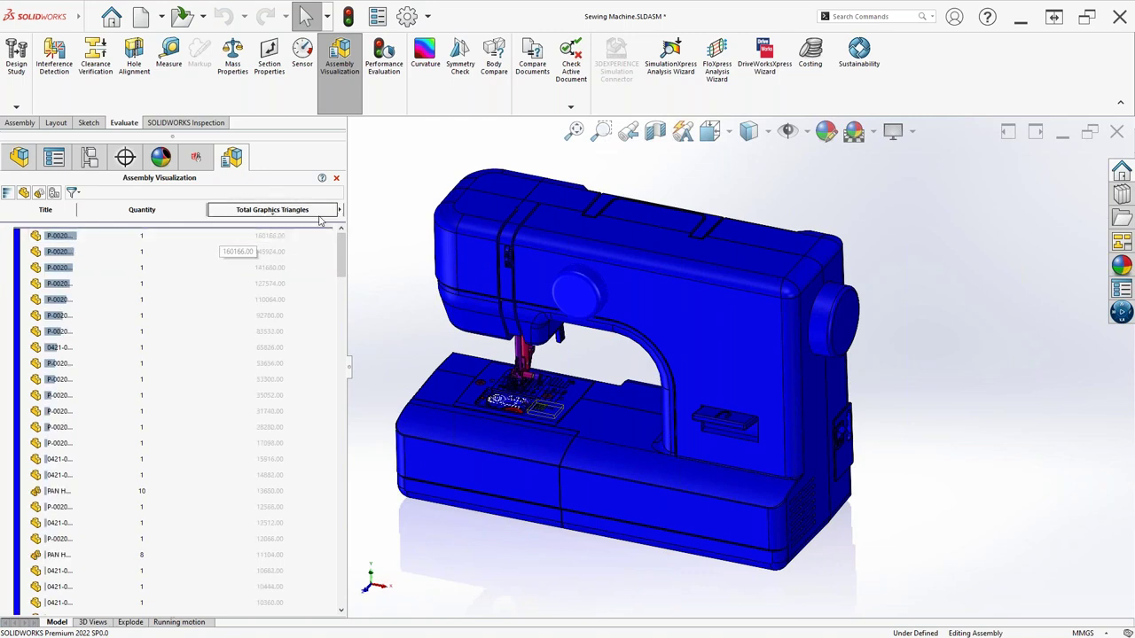
# Turn on Performance Analysis to add the SW-Open Time and SW-Rebuild Time columns, and widen the Assembly Visualization pane
pyautogui.click(339, 211)
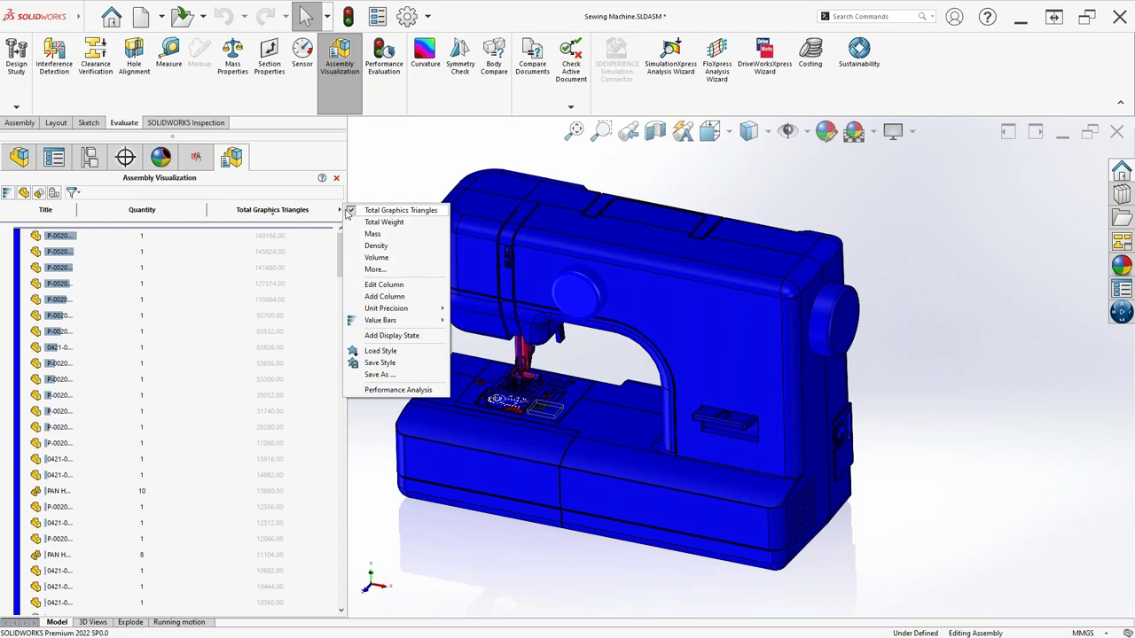
pyautogui.click(398, 390)
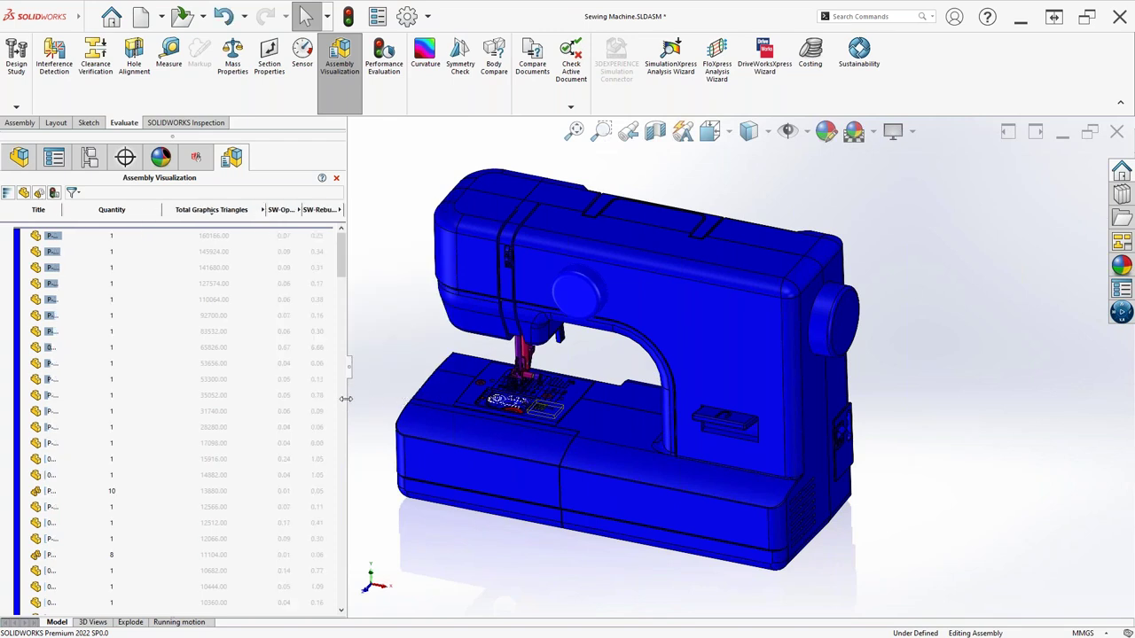
pyautogui.moveTo(345, 399); pyautogui.dragTo(400, 399)
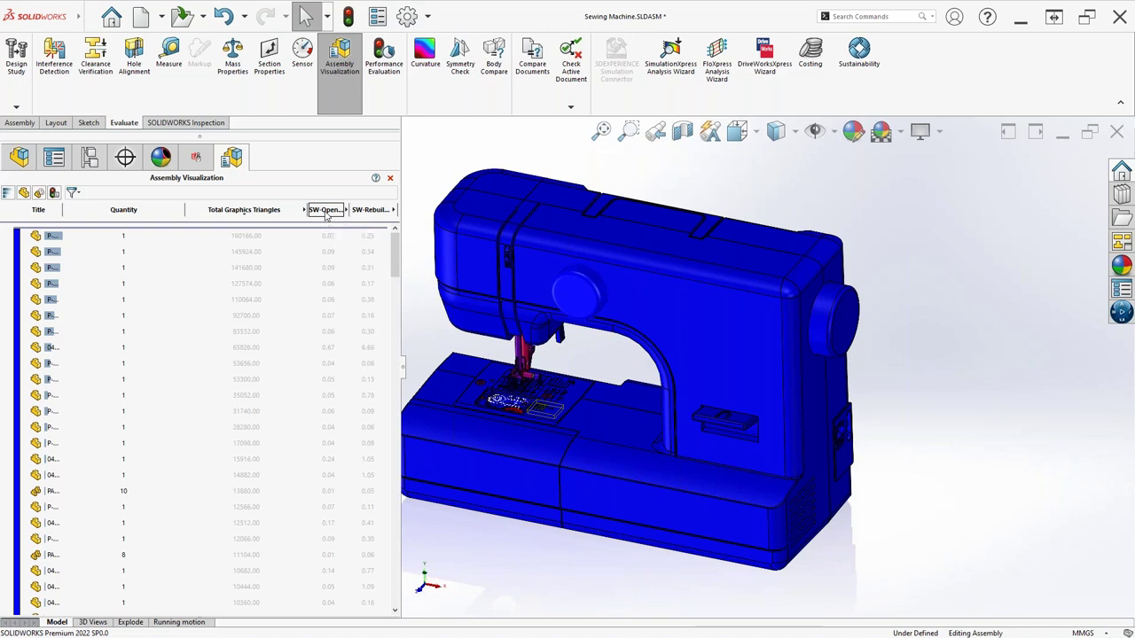
# Locate the two components with the most graphics triangles in the model, and clear the selection
pyautogui.click(235, 238)
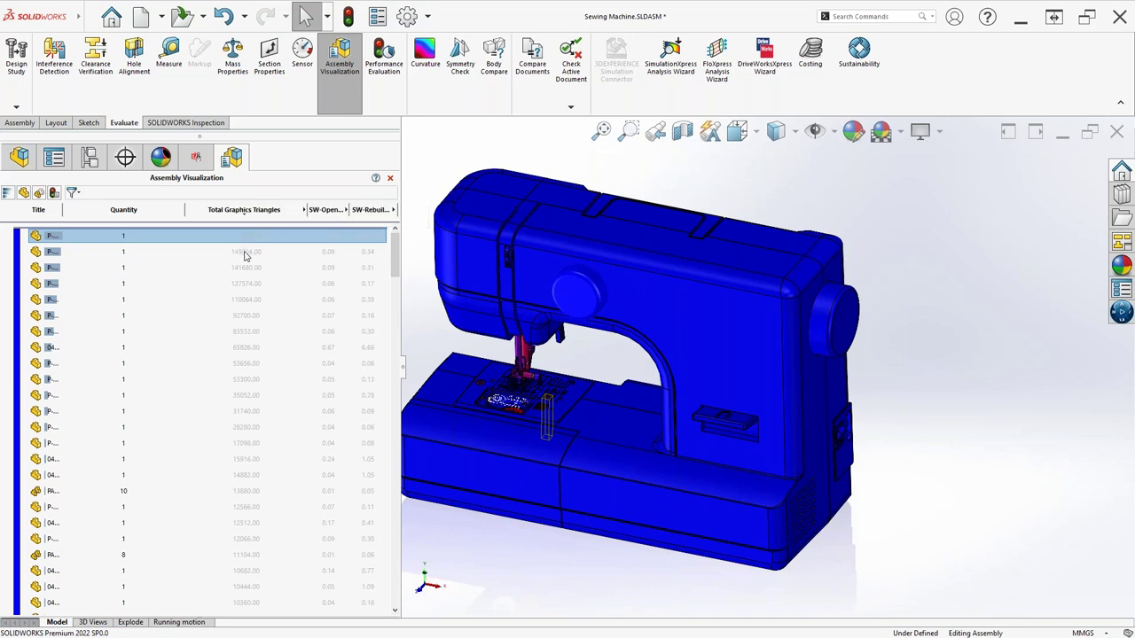
pyautogui.click(245, 253)
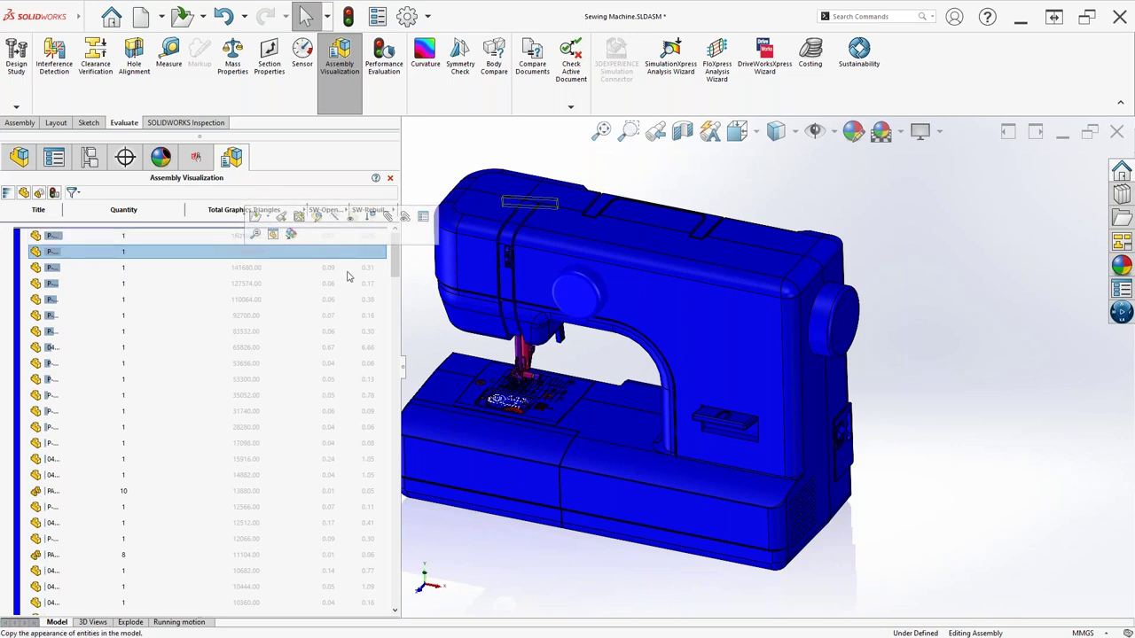
pyautogui.click(431, 236)
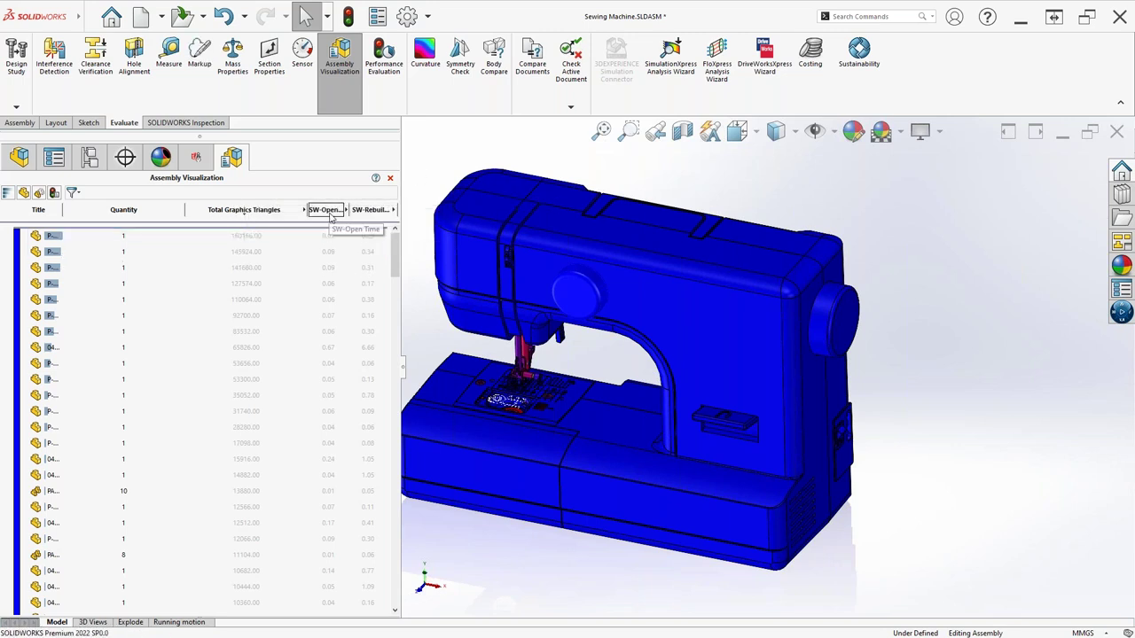
# Raise the lower rollback bar from the end of the component list to just below the first listed component
pyautogui.moveTo(395, 252); pyautogui.dragTo(324, 300)
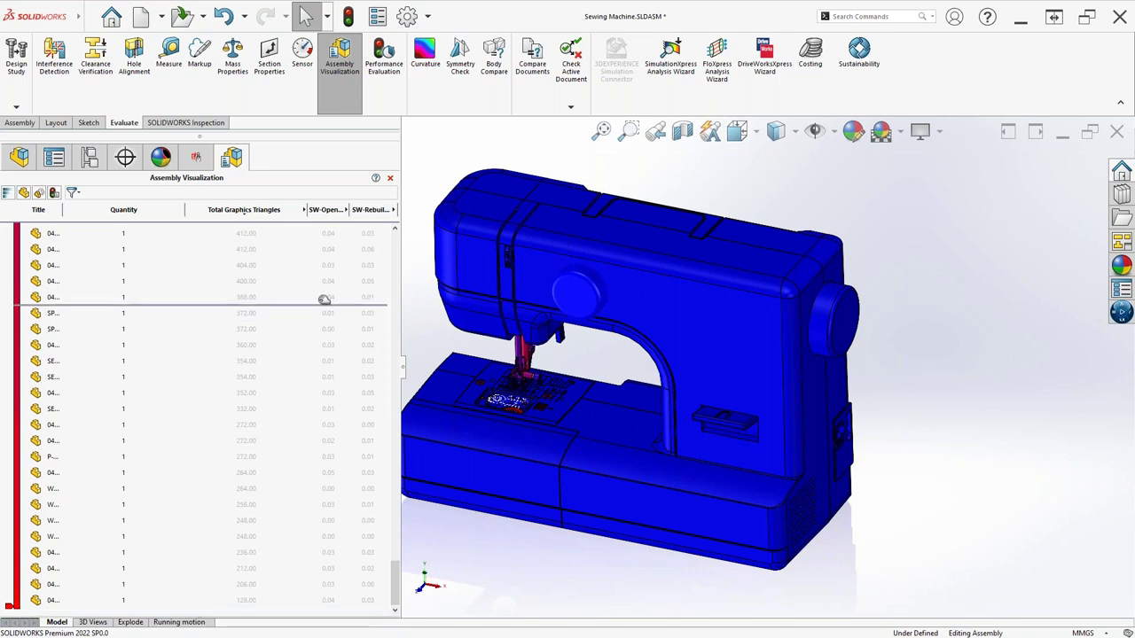
pyautogui.moveTo(325, 300); pyautogui.dragTo(251, 499)
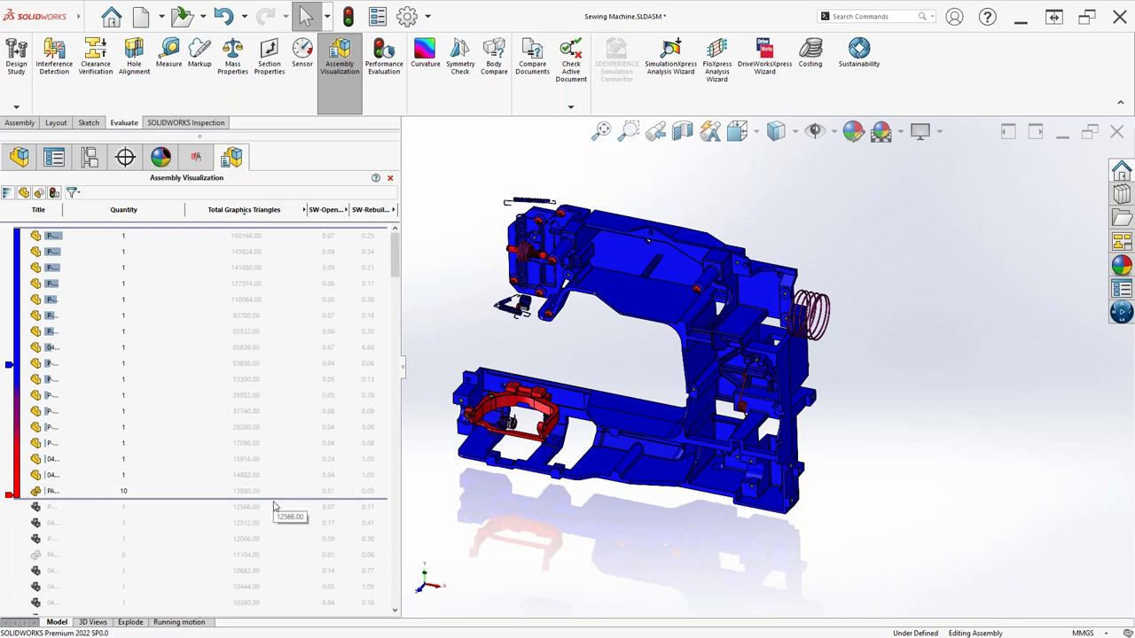
pyautogui.moveTo(281, 499); pyautogui.dragTo(295, 243)
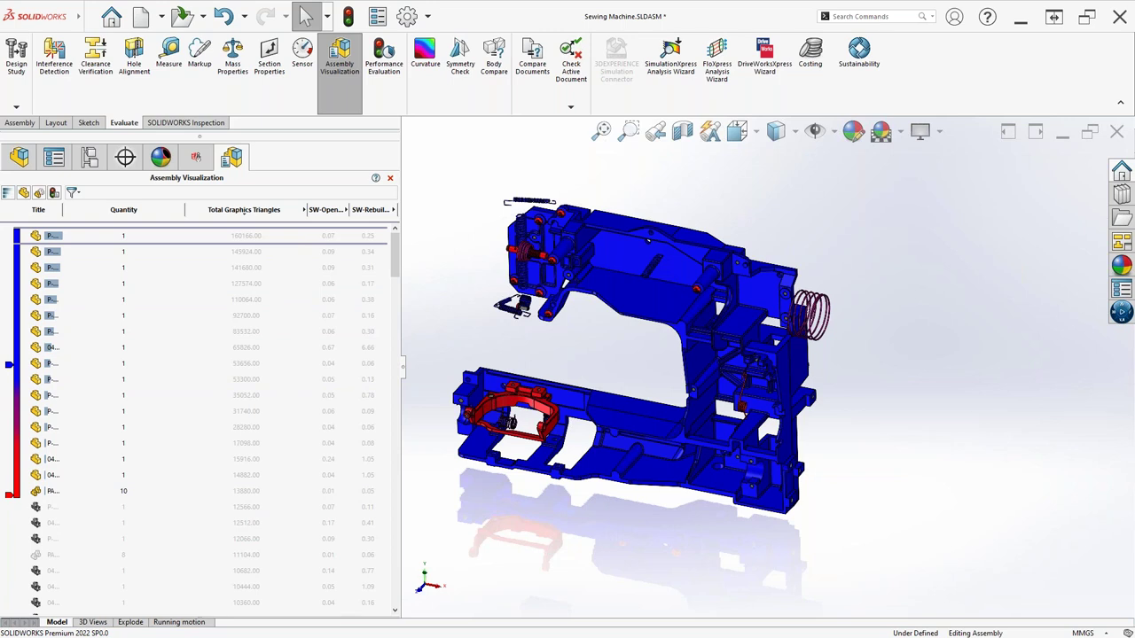
# Lower the rollback bar in stages to show the first six, eight and twelve components with the most graphics triangles
pyautogui.moveTo(296, 243); pyautogui.dragTo(292, 317)
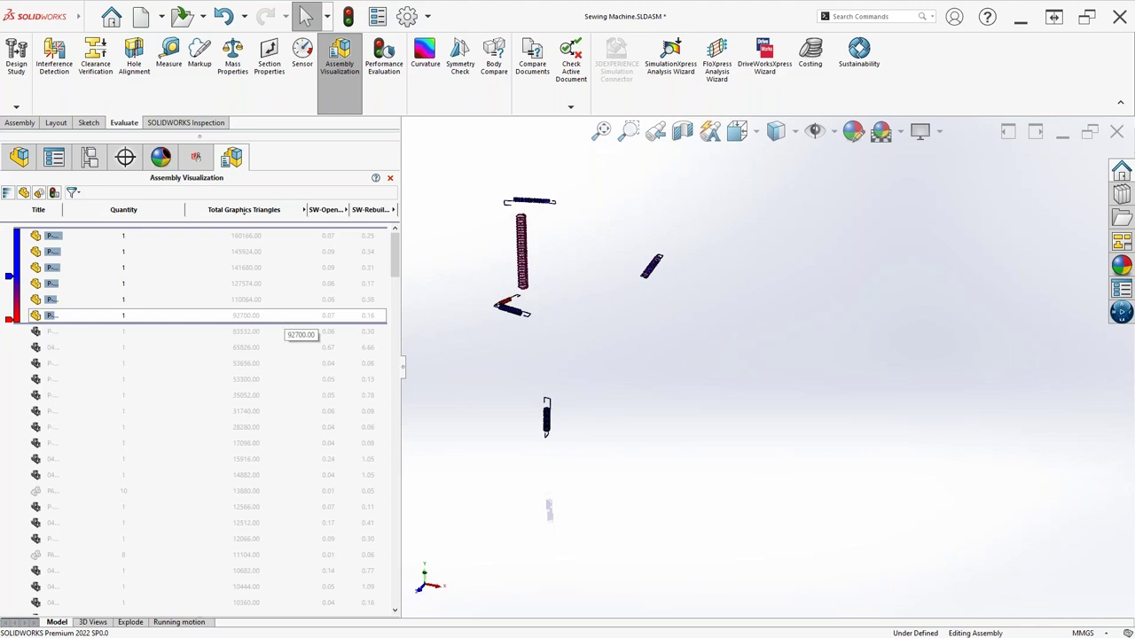
pyautogui.moveTo(289, 322); pyautogui.dragTo(283, 356)
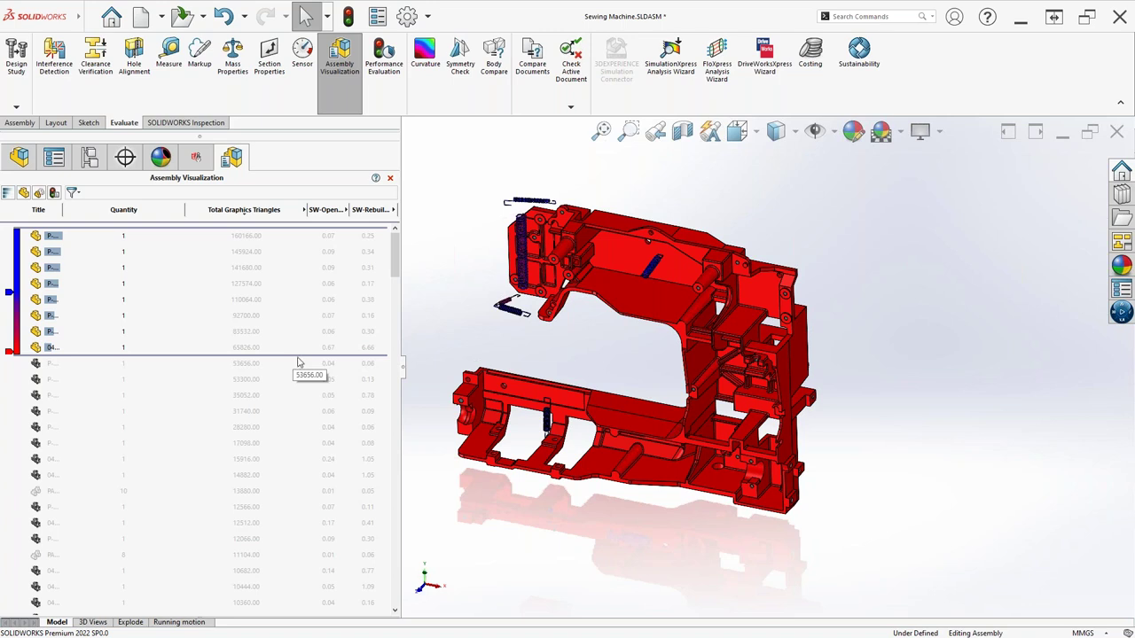
pyautogui.moveTo(305, 355); pyautogui.dragTo(299, 423)
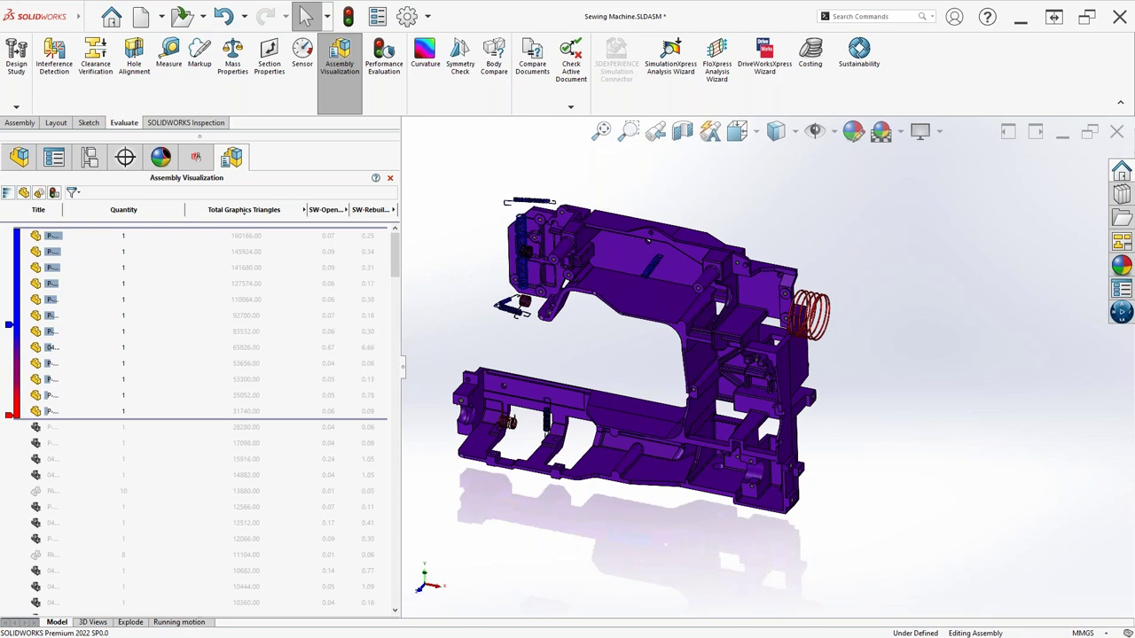
# Review the Save As options for exporting the visualization data to an Excel file, and close them without saving
pyautogui.click(394, 210)
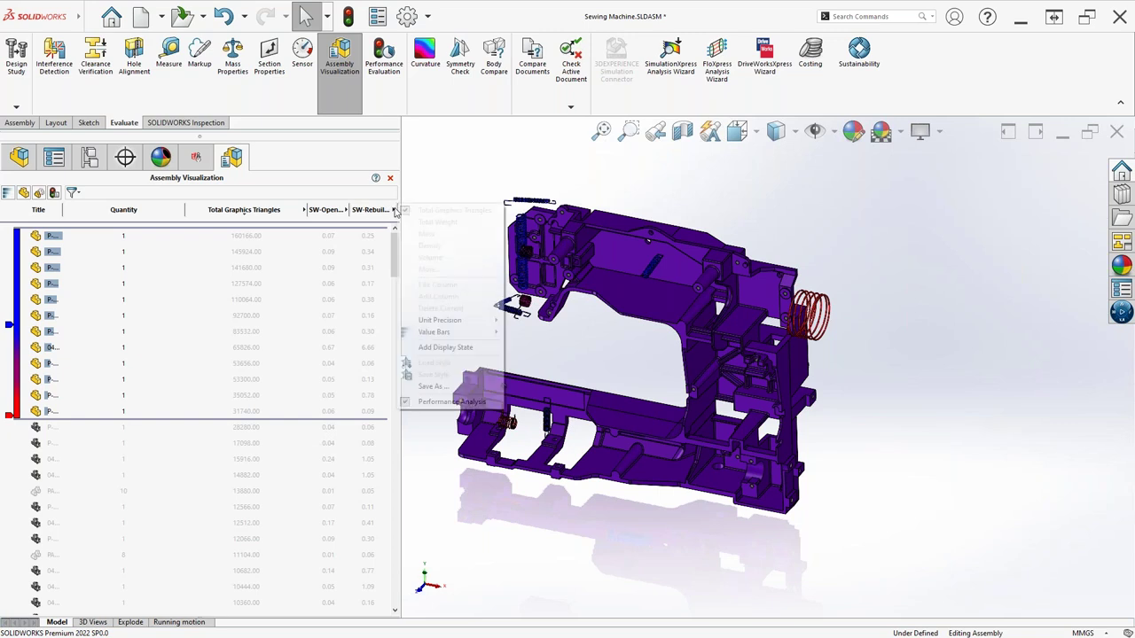
pyautogui.click(431, 386)
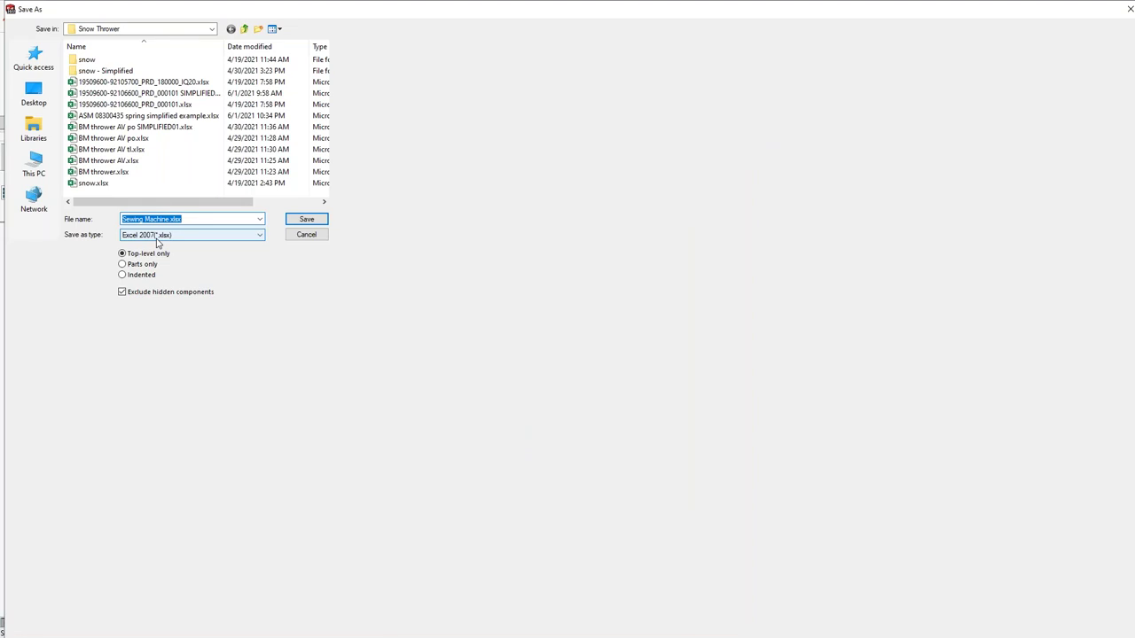
pyautogui.click(296, 236)
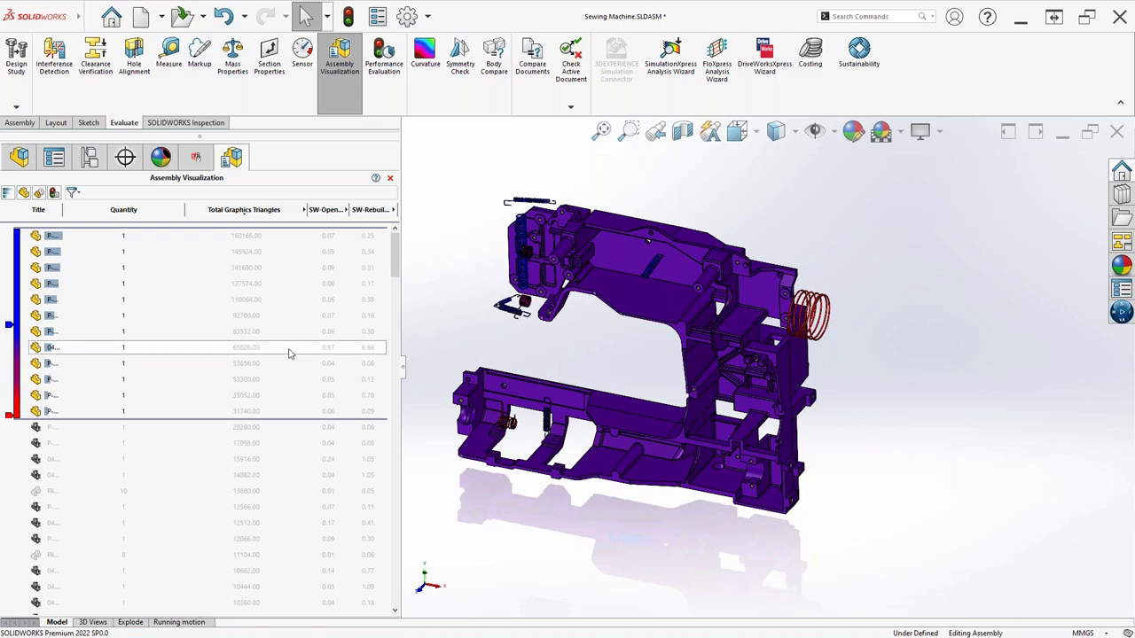
pyautogui.rightClick(211, 422)
pyautogui.click(250, 428)
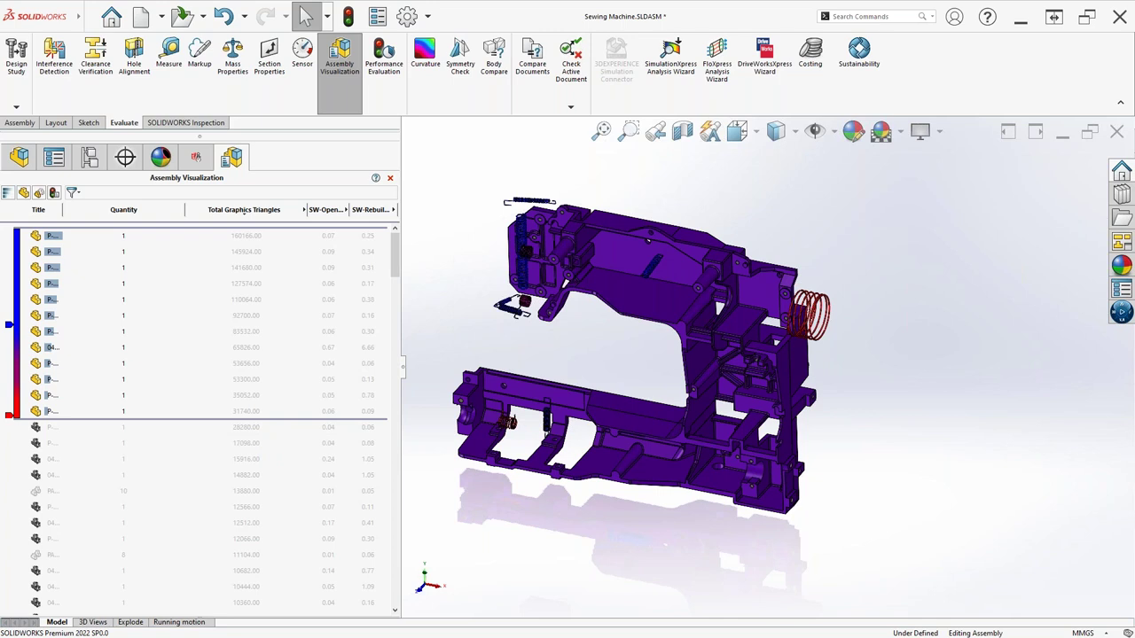